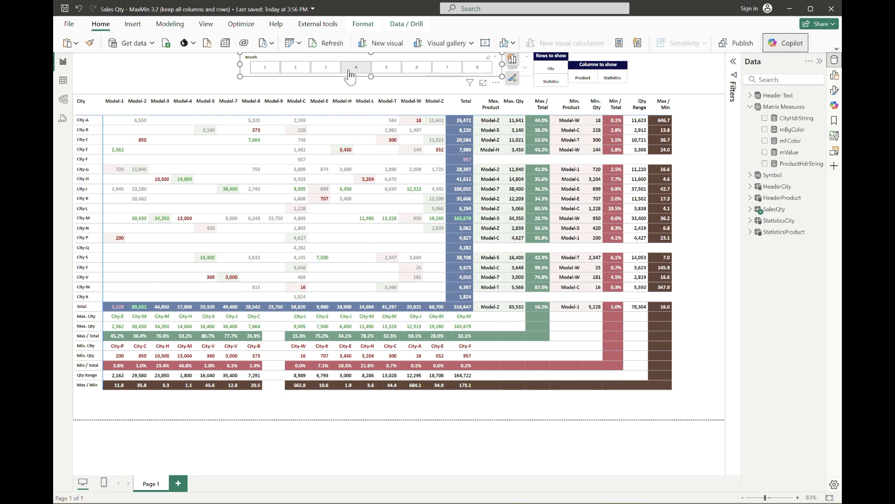
- Filter the sales matrix with the Month slicer, trying month 4 and leaving month 1 selected
click(351, 68)
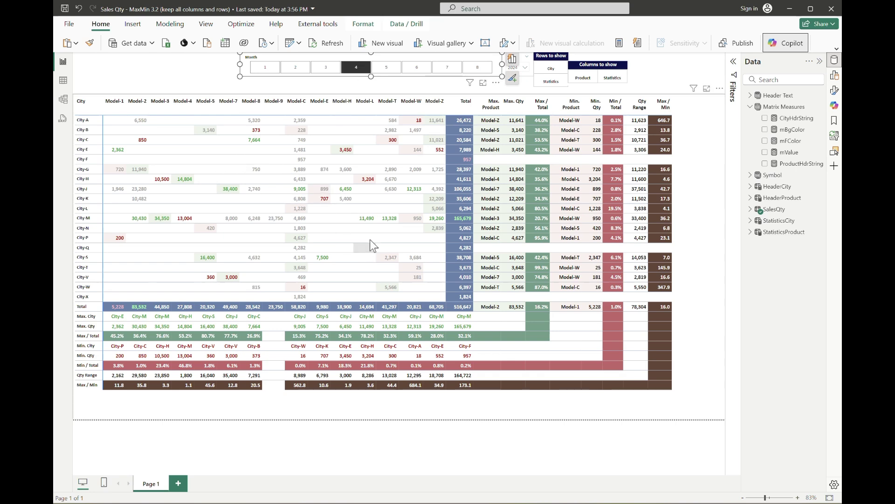
click(138, 69)
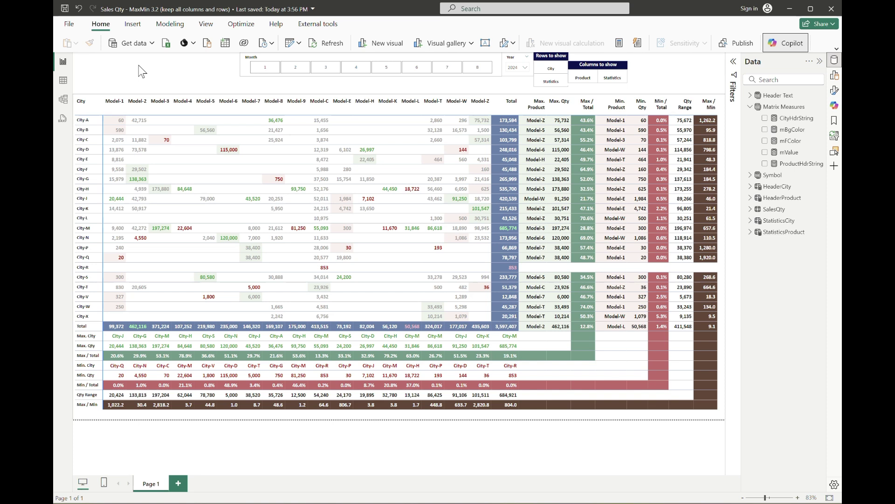
click(266, 68)
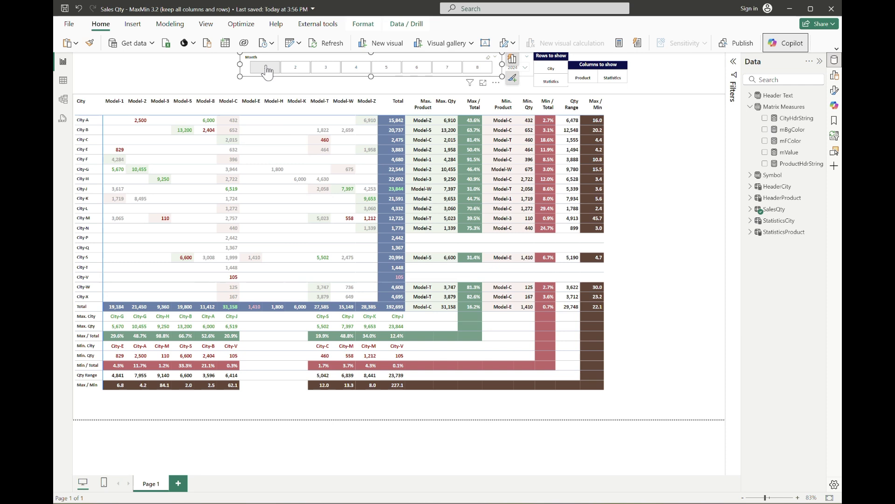
click(266, 67)
click(179, 78)
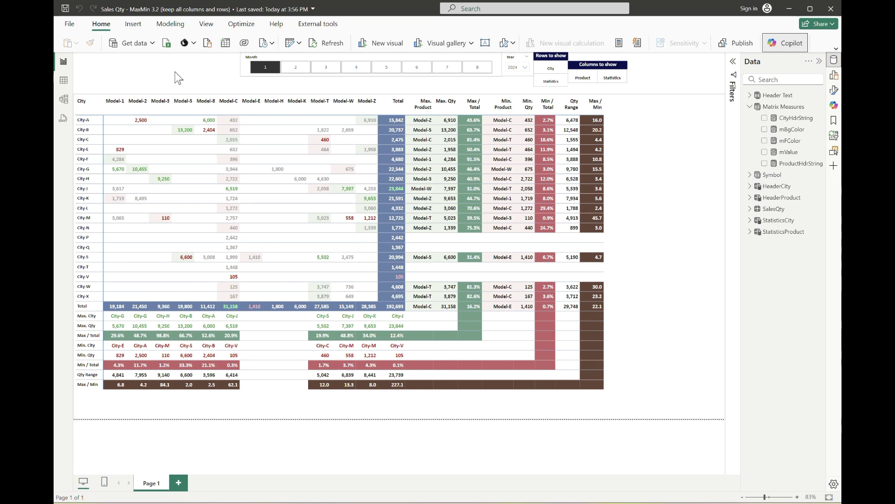
- Create a calculated table KeepEmpty using DATATABLE with a STRING column kType containing "Not to Show" and "Show All"
click(780, 232)
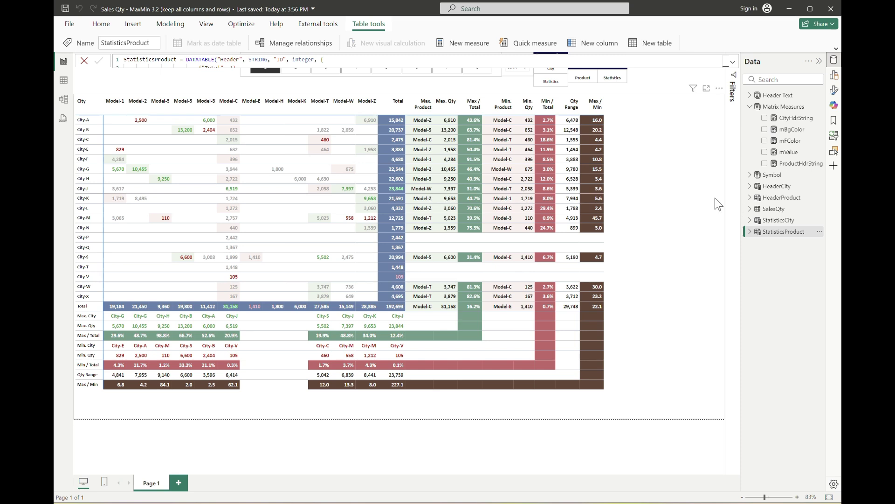
click(651, 43)
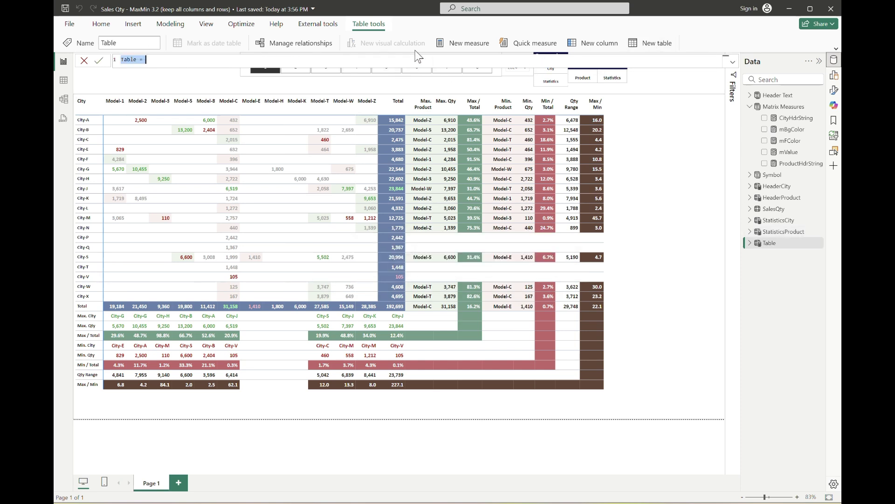
text(KeepEmpty = DATATABLE("kType", STRING,{ 				{"Not to Show"}, 				{"Show All"} 				} ))
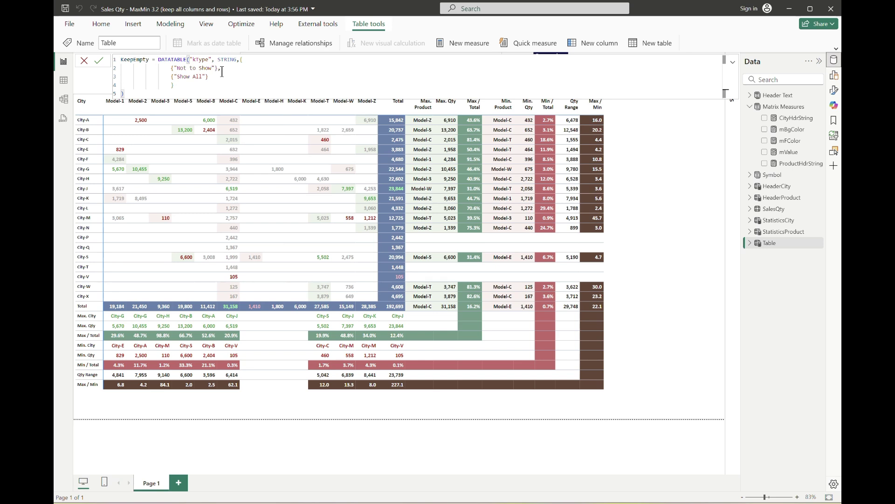
key(Return)
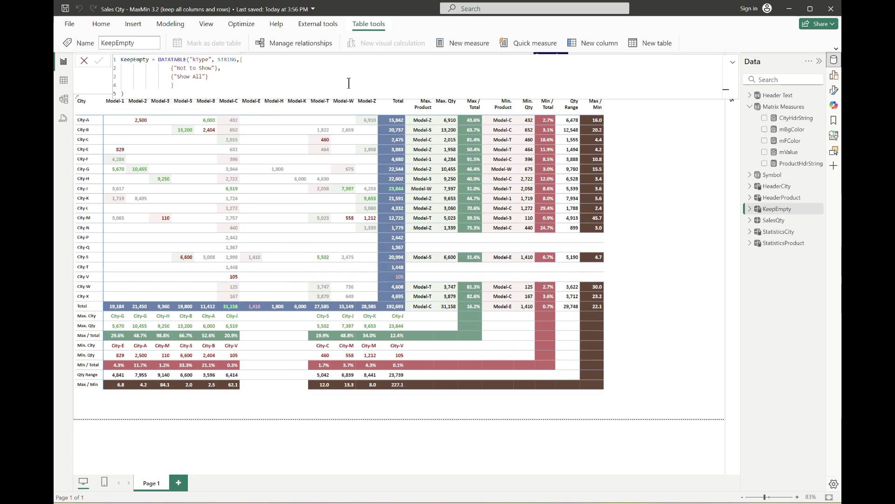
click(731, 65)
- Insert a slicer on the page and populate it with the kType field of the KeepEmpty table
click(133, 24)
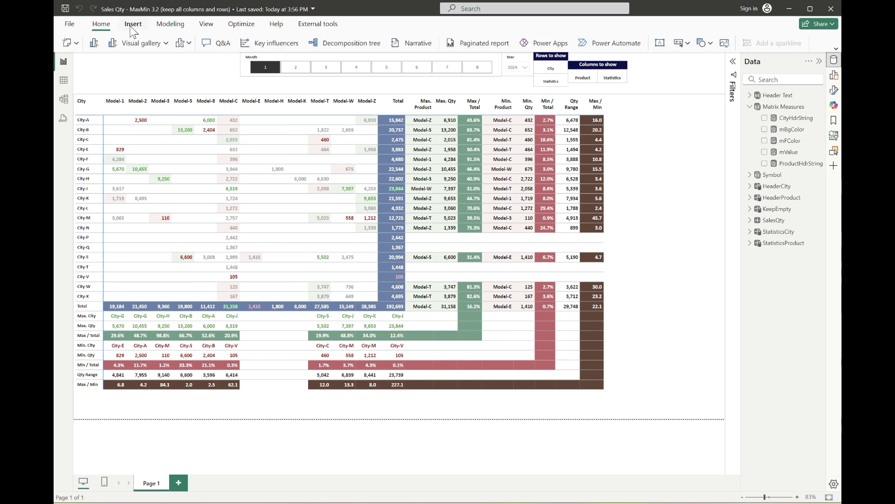
click(141, 43)
click(131, 332)
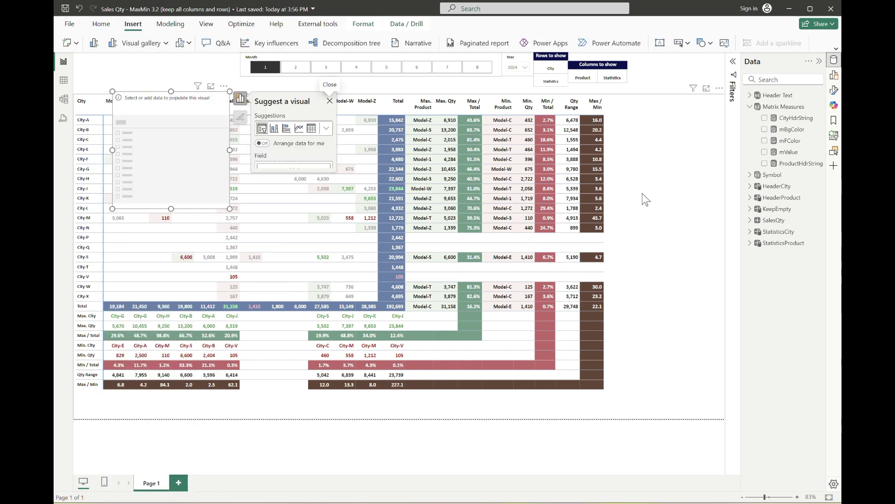
click(749, 209)
drag(777, 221, 242, 215)
- Set the kType slicer's style to Tile and shrink it so both options sit side by side
click(834, 90)
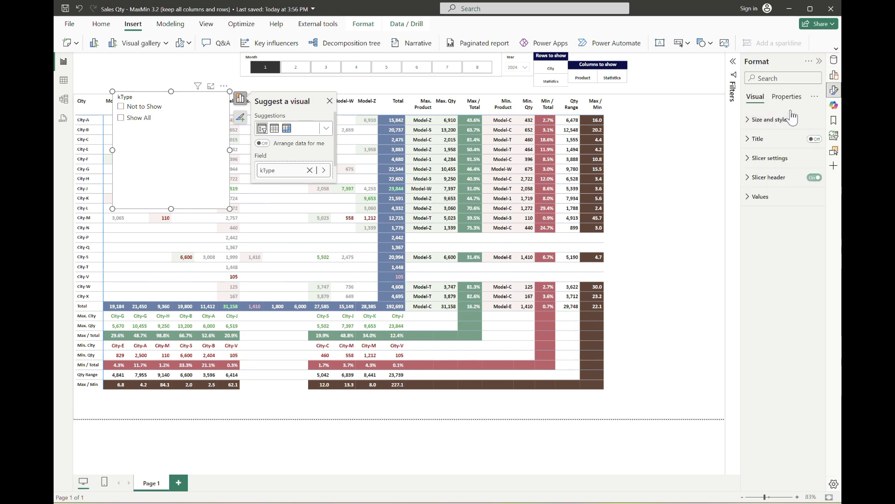
click(770, 158)
click(771, 208)
click(769, 230)
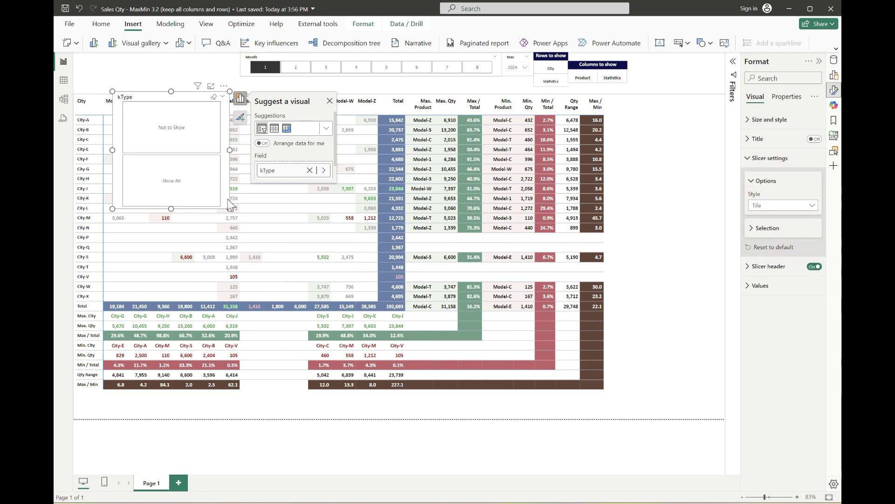
drag(227, 208, 211, 125)
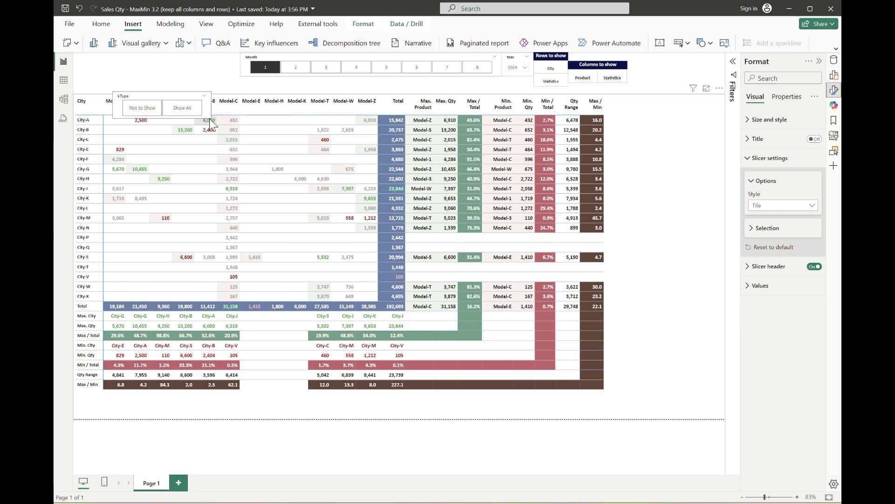
- Format the slicer's values in bold Calibri and narrow the slicer slightly
click(765, 285)
click(770, 333)
scroll(776, 353, up, 3)
click(775, 381)
click(755, 349)
mouse_move(212, 118)
mouse_down()
mouse_move(186, 126)
mouse_move(200, 118)
mouse_up()
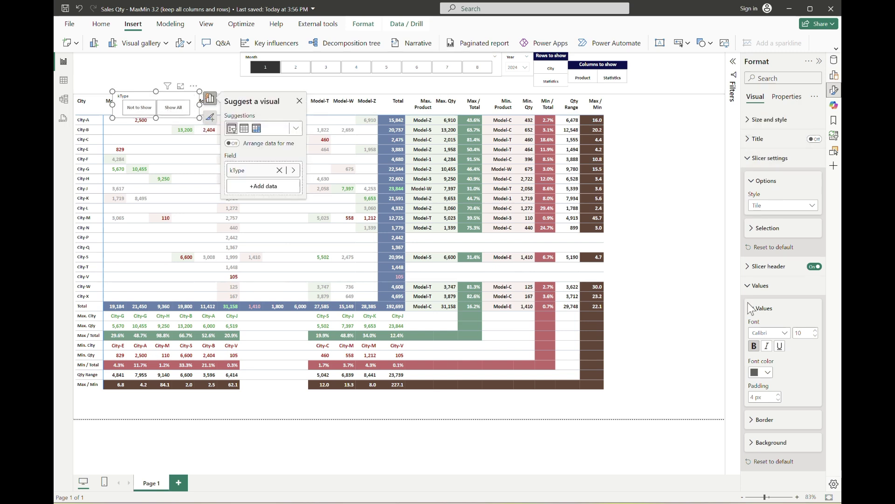
- Turn off the slicer header and enable a title reading "Show Empty Rows/Columns?"
click(758, 267)
click(812, 266)
click(814, 139)
text(Show)
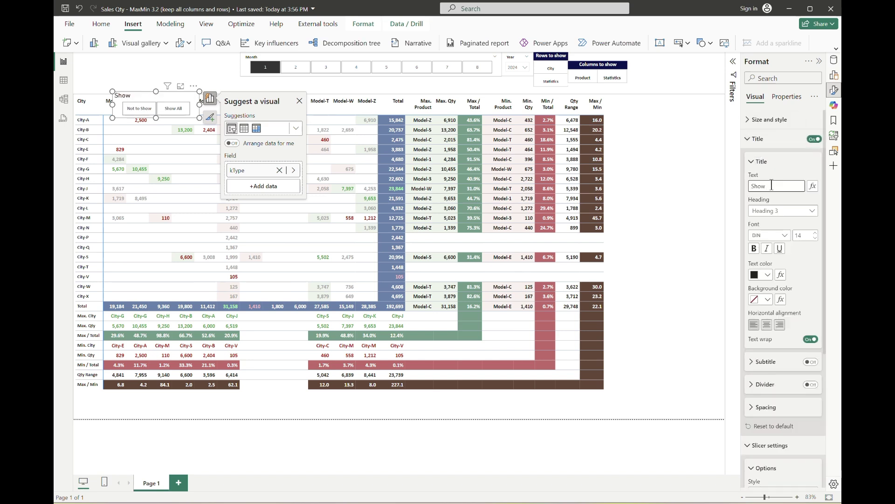
text( Empty Rows/Columsn?)
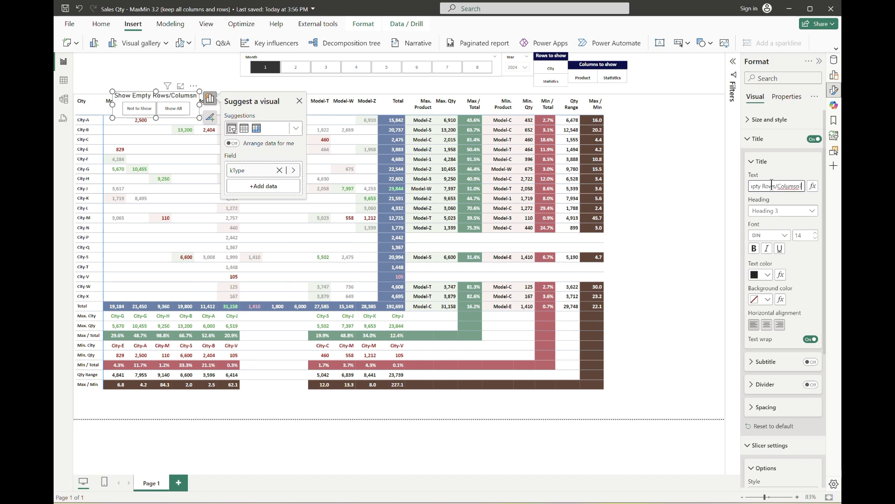
key(BackSpace)
key(BackSpace)
key(BackSpace)
text(ns?)
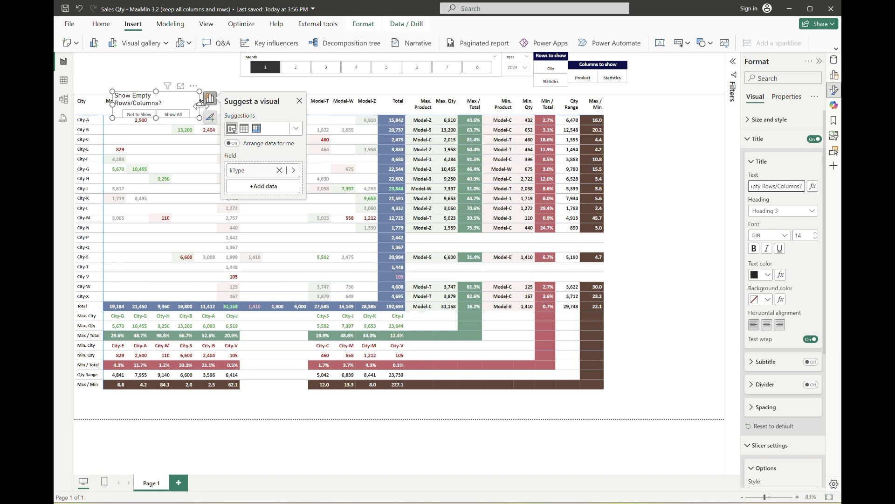
- Widen the slicer and format its title as bold Calibri 12 in white on a dark red background
drag(200, 106, 216, 112)
click(783, 235)
click(782, 282)
click(816, 238)
click(815, 238)
click(754, 249)
click(767, 275)
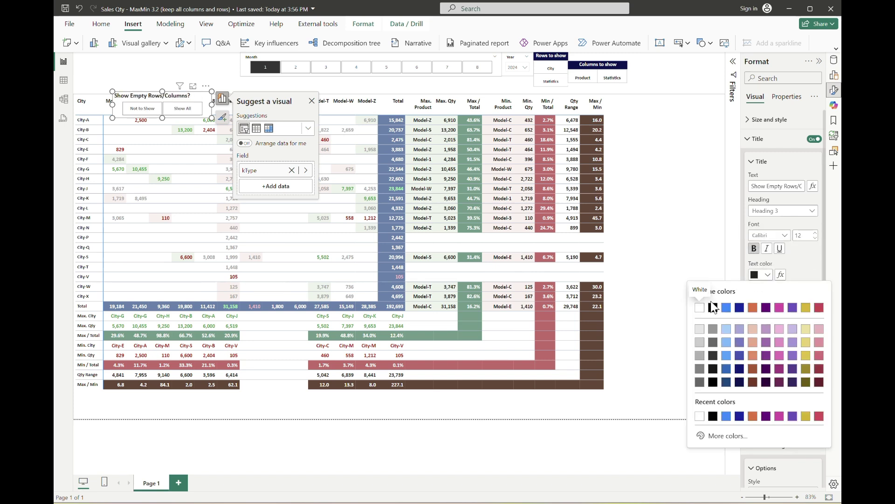
click(700, 306)
click(768, 299)
click(821, 411)
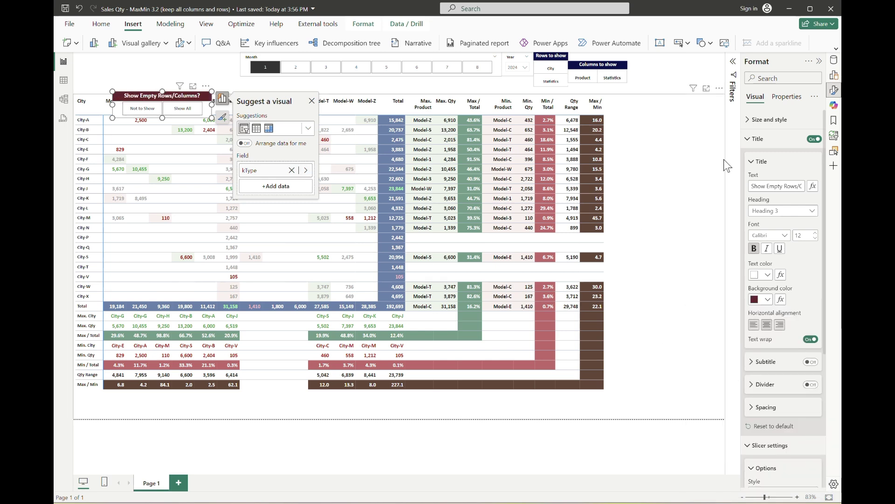
- Turn on single select for the kType slicer and move it beside the Columns to show slicer
click(752, 139)
click(751, 161)
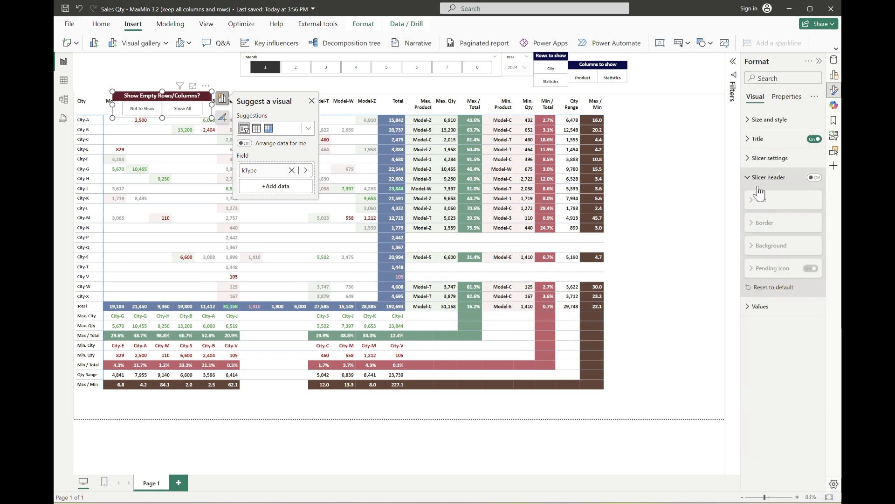
click(753, 160)
click(758, 233)
click(810, 241)
drag(165, 100, 684, 68)
click(664, 85)
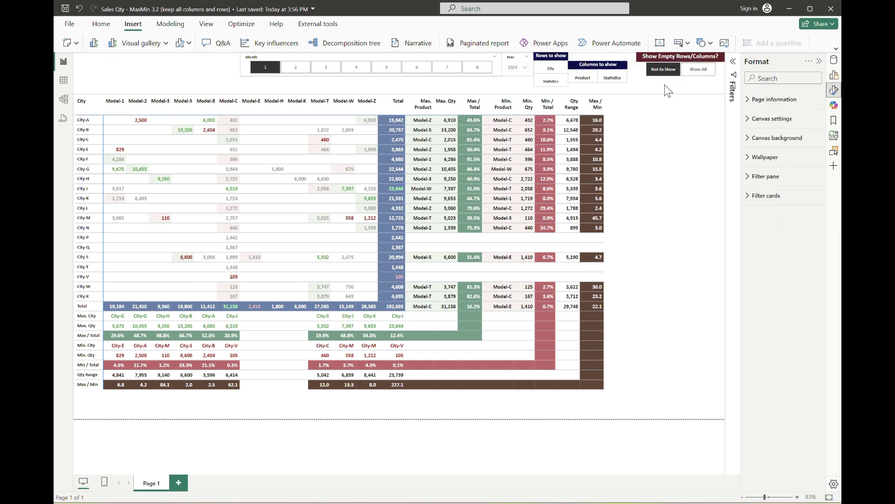
- Turn on the kType slicer's visual border and color it gray
click(709, 59)
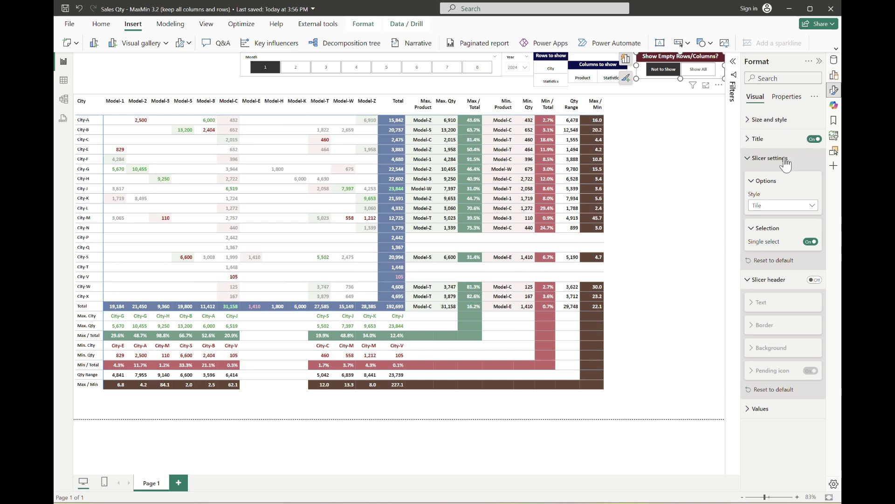
click(753, 120)
click(799, 324)
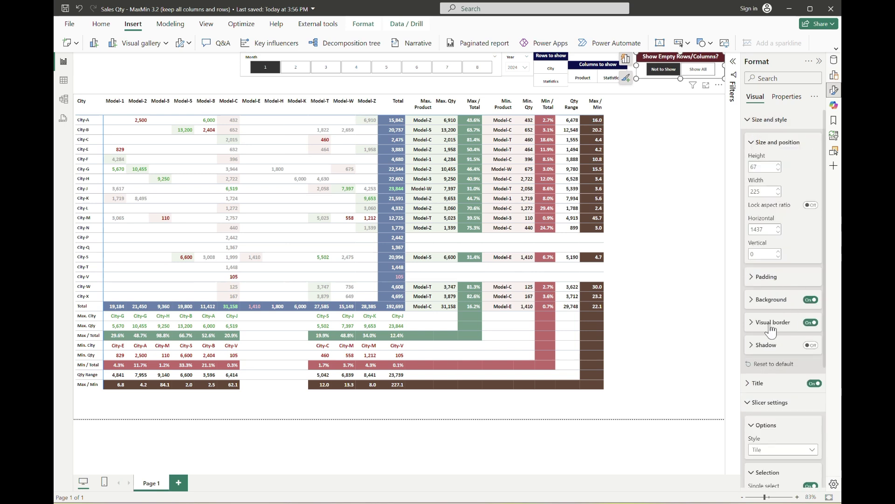
click(766, 347)
click(700, 213)
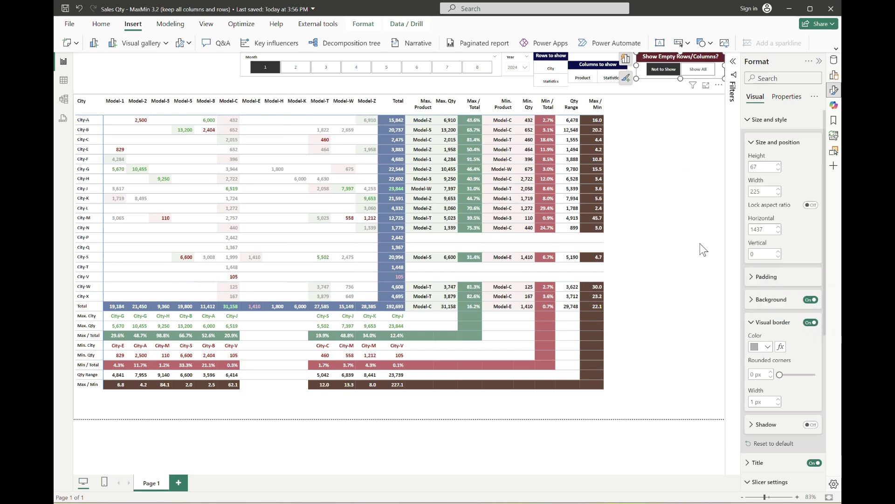
click(370, 81)
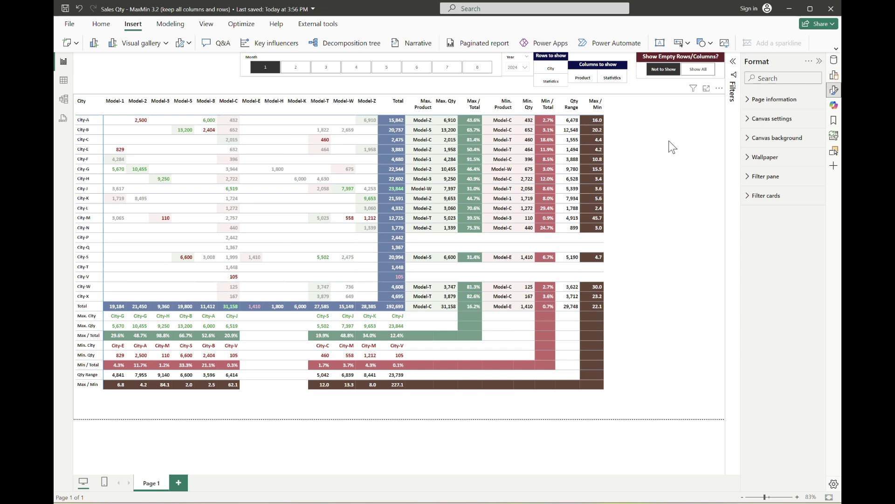
- Choose Show All in the kType slicer and open the full formula of the mValue measure
click(698, 69)
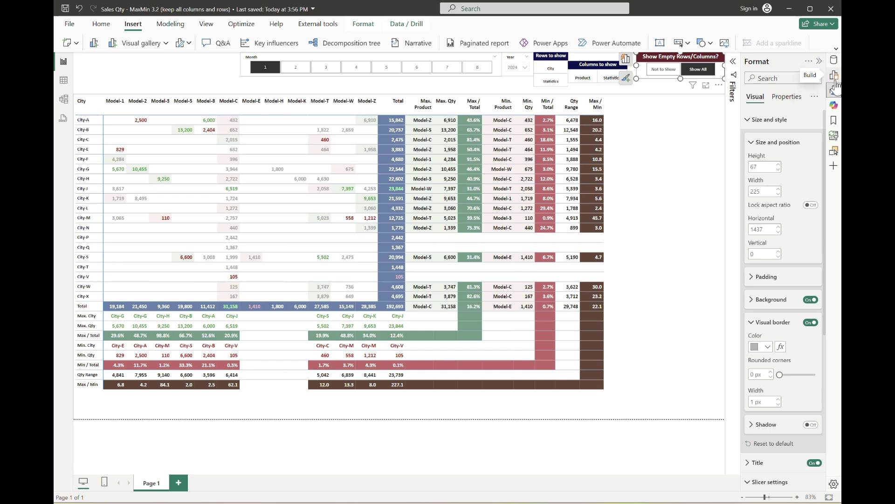
click(834, 59)
click(789, 152)
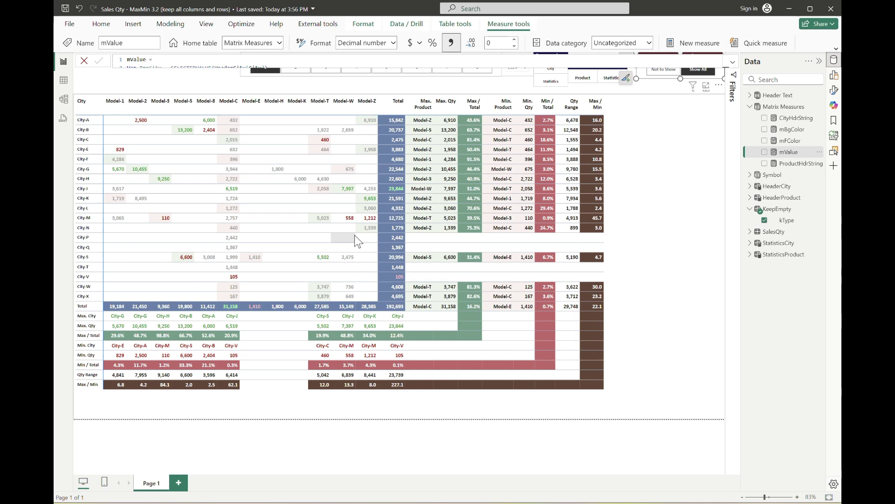
click(733, 62)
- Add a variable TmpEmpty equal to an empty string below TmpString in the mValue formula
click(527, 85)
key(Return)
text(Var )
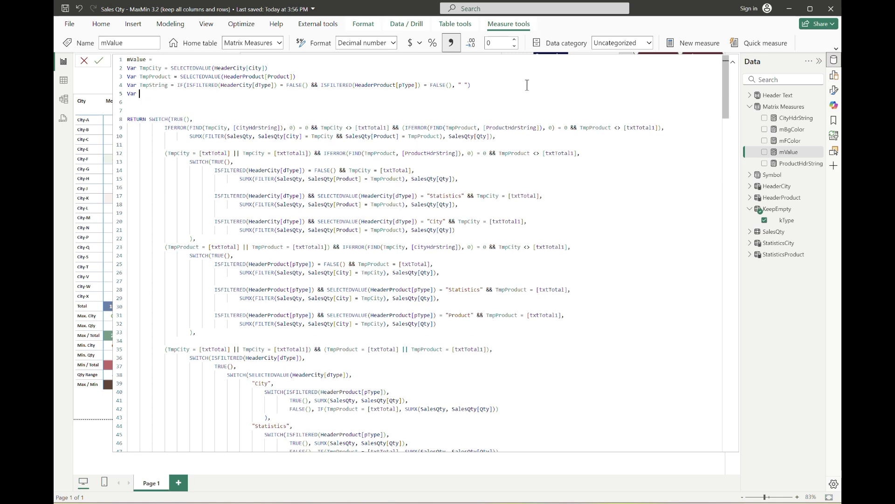
text(TmpBla)
key(BackSpace)
key(BackSpace)
key(BackSpace)
text(Empty = "")
key(Delete)
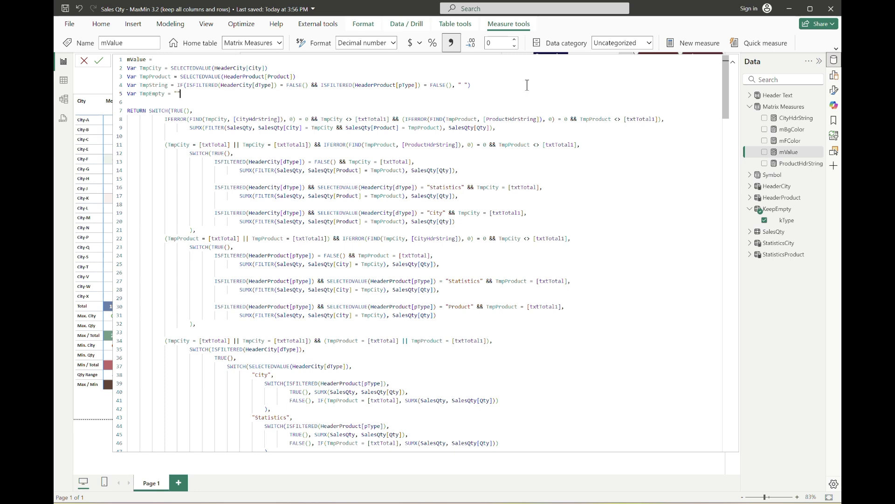
- Store the SUMX result of the first SWITCH branch in a variable TmpQty, dropping its trailing comma and adding a new line below
key(Up)
key(End)
key(Left)
key(Left)
key(Left)
key(Down)
key(End)
key(Down)
key(Down)
key(Down)
key(Down)
key(End)
key(ctrl+Left)
key(Right)
key(Right)
key(Right)
key(Home)
text(Var TmpQty )
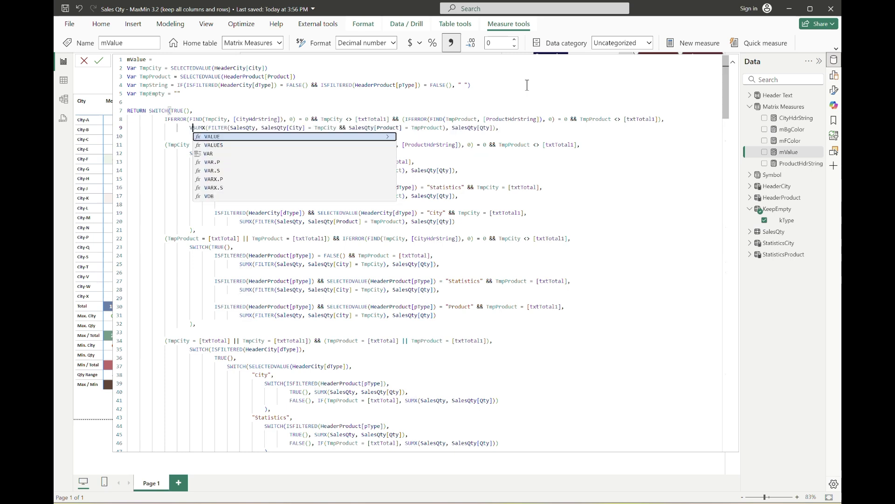
text(=)
key(End)
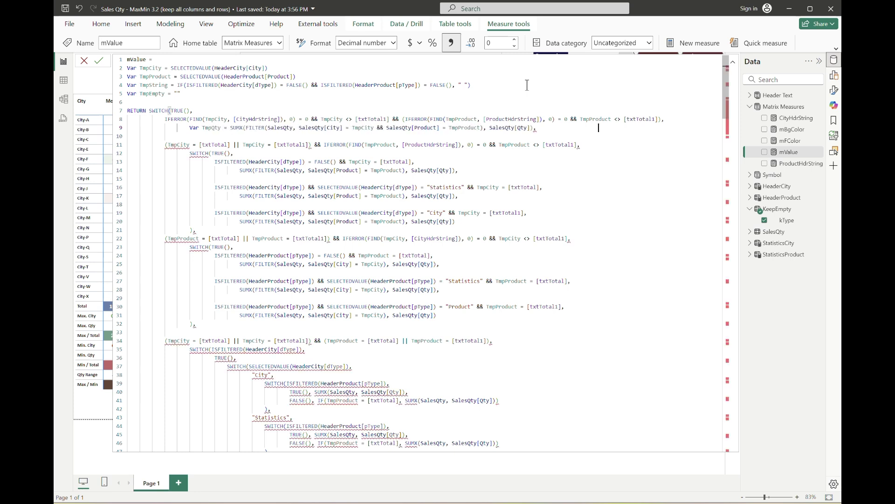
key(BackSpace)
key(Return)
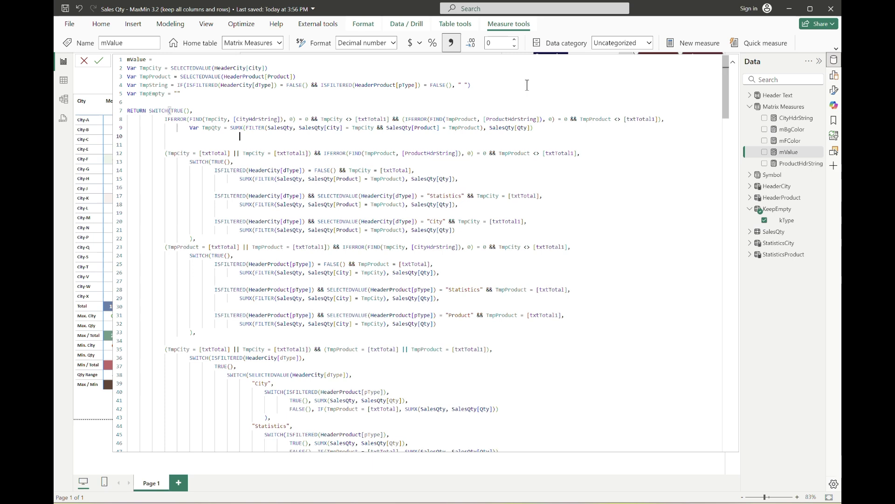
- Begin the line below the TmpQty variable in the mValue formula with RETURN IF(
text(RETURN if)
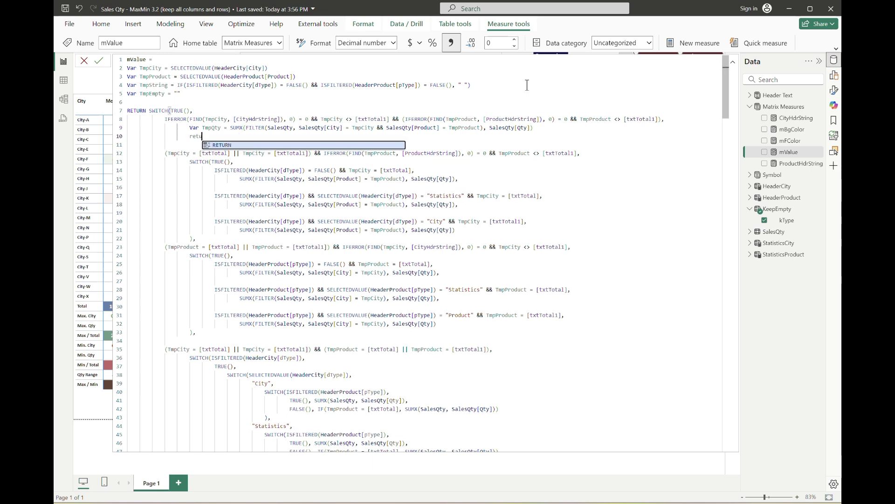
text(()
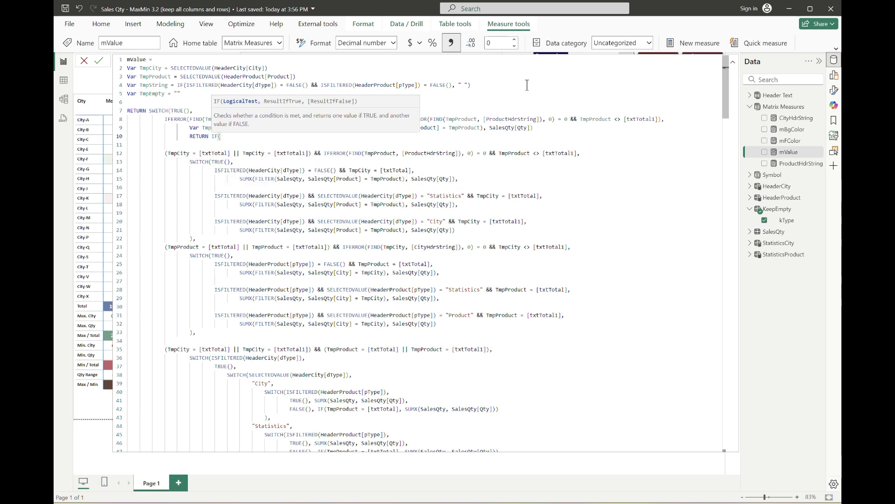
text(selectedv(ktype)
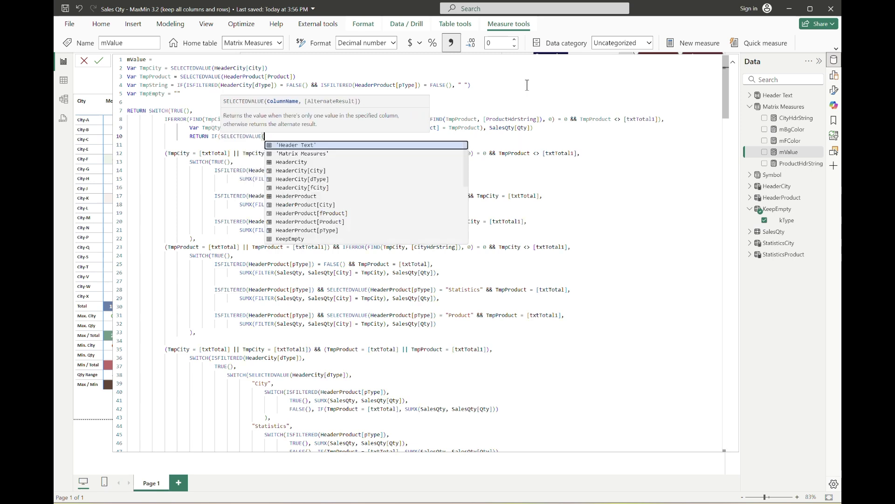
key(Tab)
text() =)
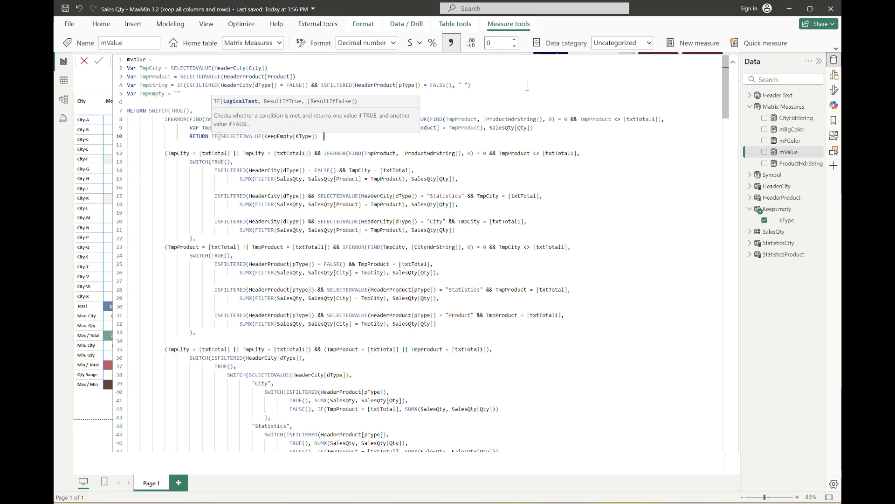
key(BackSpace)
key(BackSpace)
key(BackSpace)
key(BackSpace)
key(BackSpace)
key(BackSpace)
key(BackSpace)
key(BackSpace)
key(BackSpace)
key(BackSpace)
key(BackSpace)
key(BackSpace)
key(BackSpace)
key(BackSpace)
key(BackSpace)
key(BackSpace)
key(BackSpace)
key(BackSpace)
key(BackSpace)
key(BackSpace)
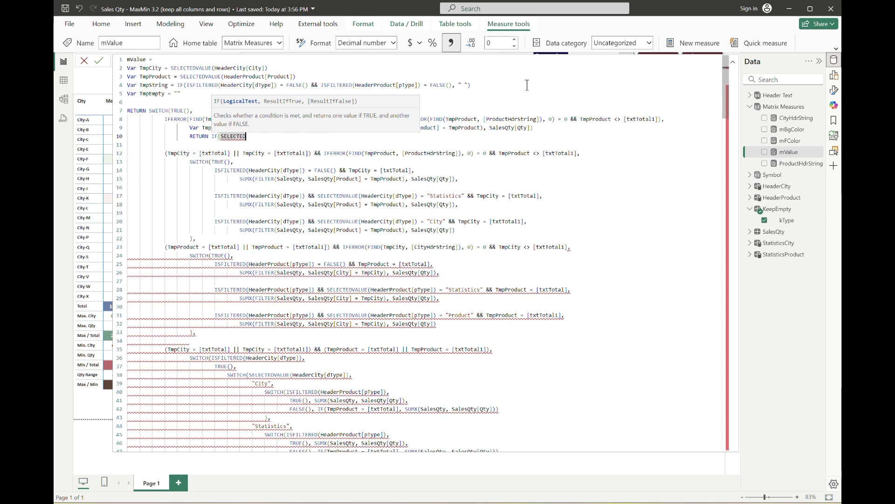
key(BackSpace)
key(BackSpace)
key(BackSpace)
key(BackSpace)
key(BackSpace)
key(BackSpace)
key(BackSpace)
key(BackSpace)
- Test TmpQty = BLANK() in the IF, with a nested IF giving TmpEmpty when SELECTEDVALUE(KeepEmpty[kType]) equals "Show All" as the true result
text(TmpQty)
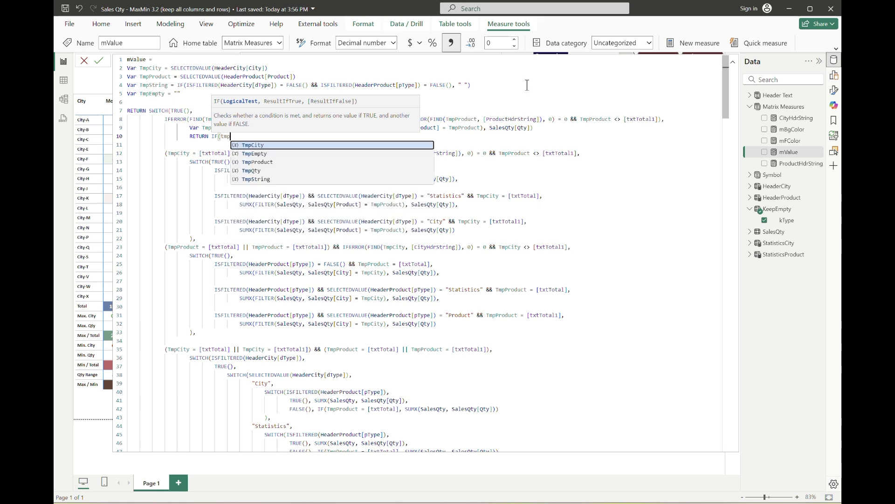
text( = BLANK())
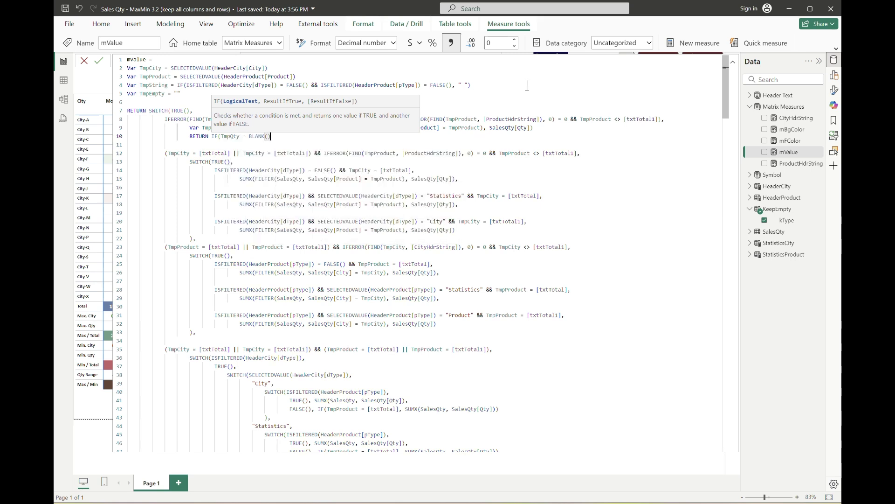
text(, IF()
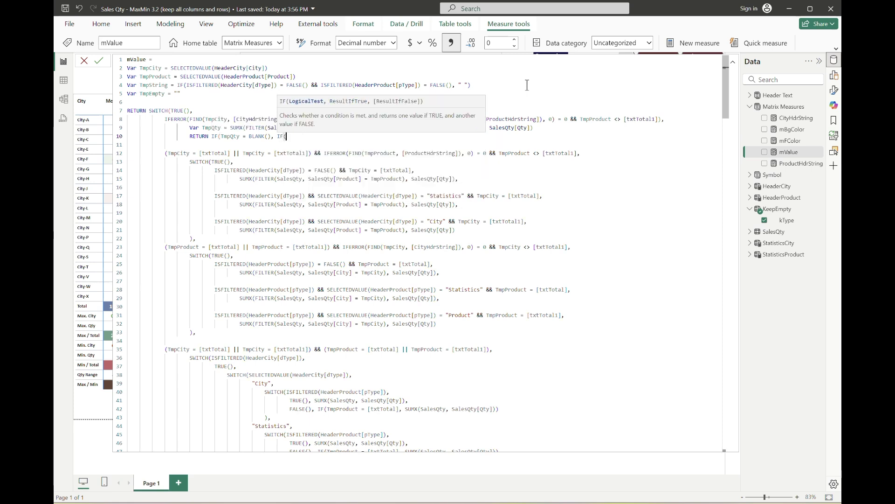
text(SELECTEDVALUE()
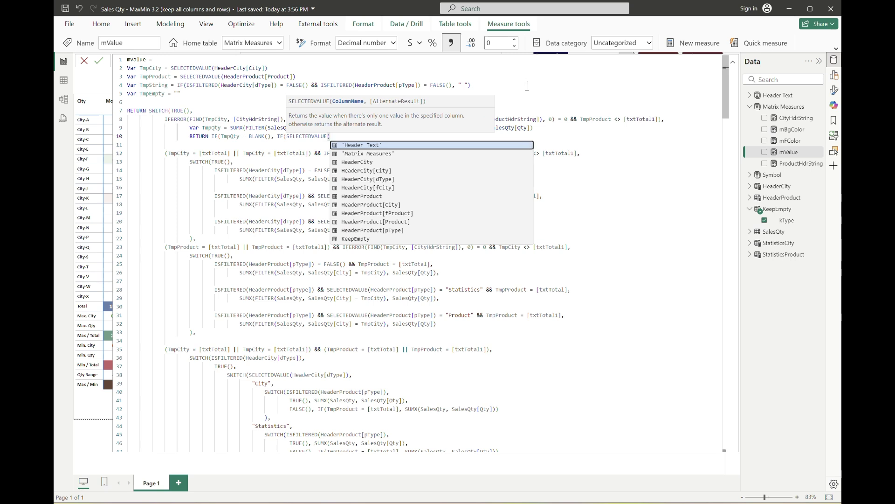
text(KeepEmpty[kType]) = "Show)
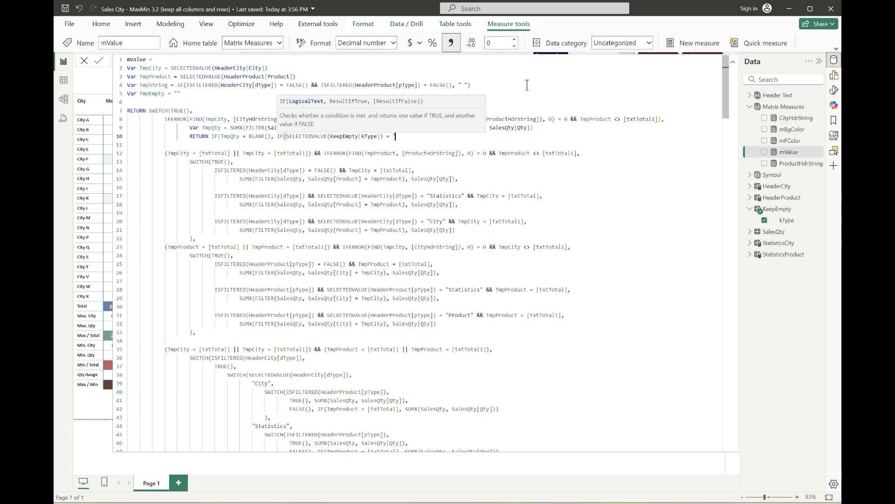
text( All", TmpEmpty))
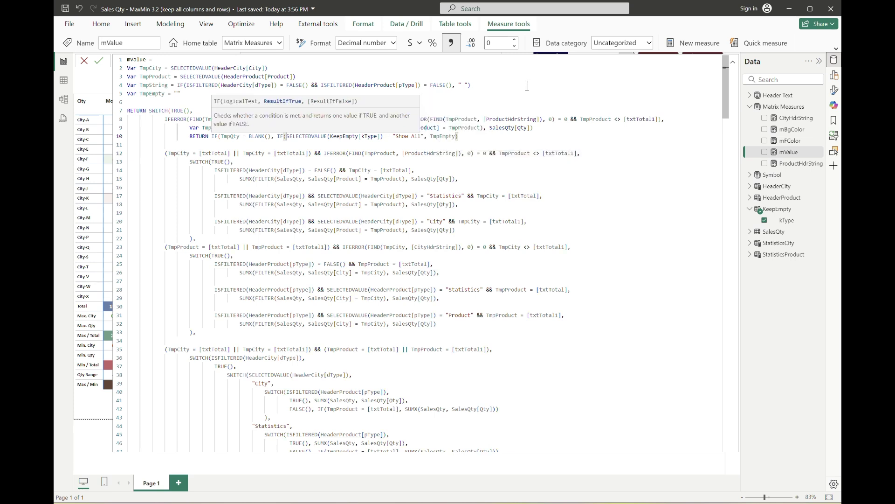
- Set TmpQty as the outer IF's false result, close the branch with a comma, commit the mValue formula and collapse its editor
text(, tmpqty)
key(Tab)
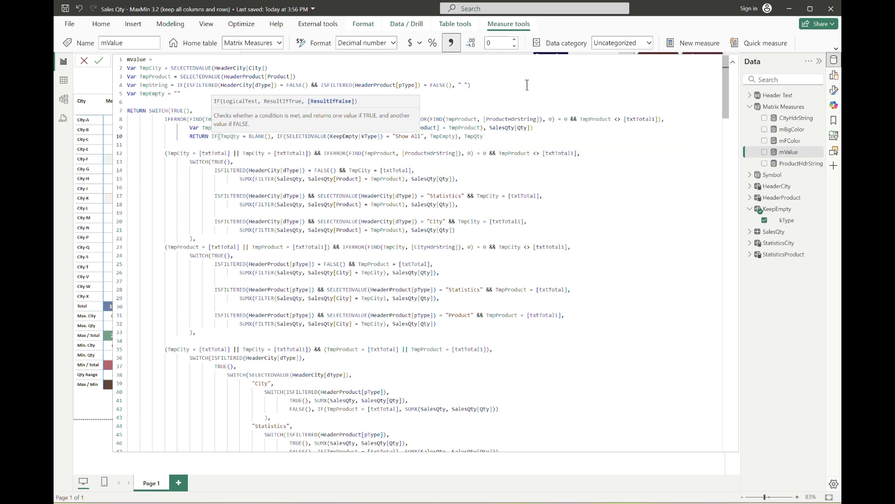
text(),)
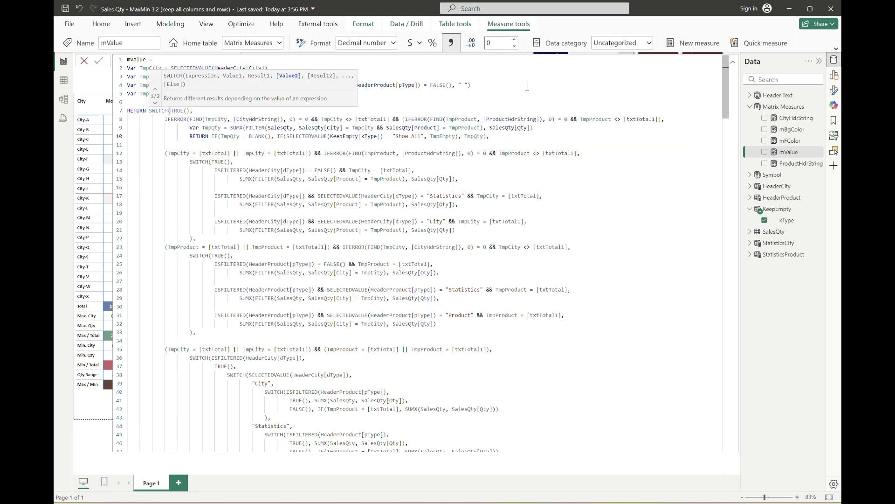
key(Return)
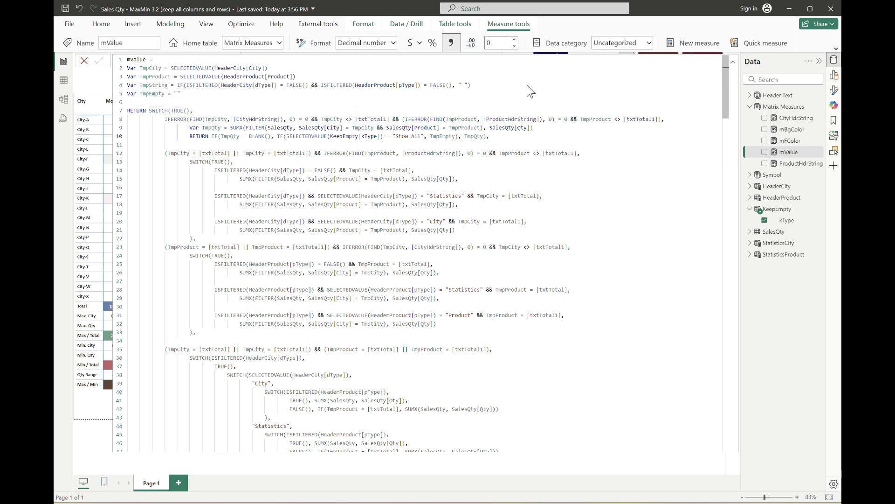
click(733, 62)
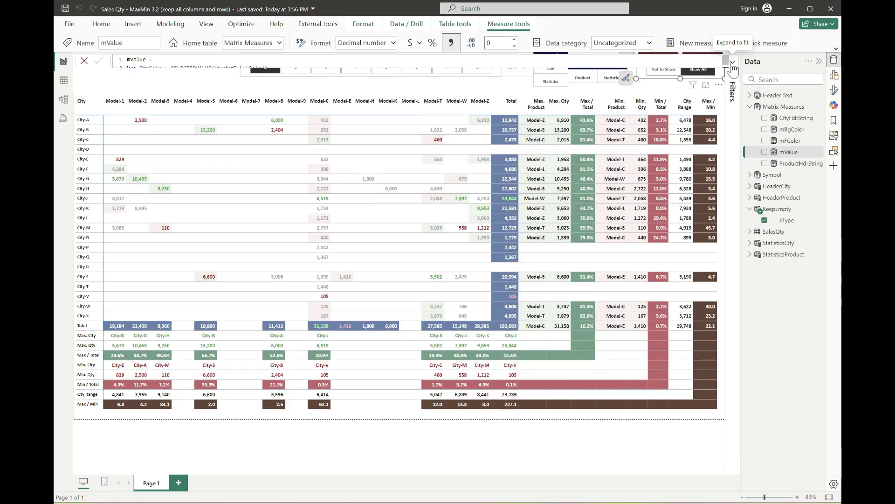
click(482, 81)
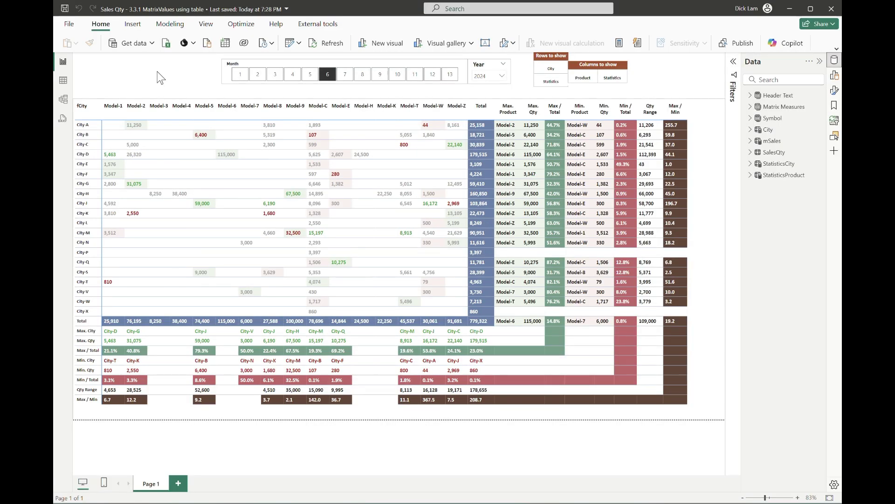
- Rename the matrix's row field fCity to City in the 3.3.1 MatrixValues using table report
click(835, 81)
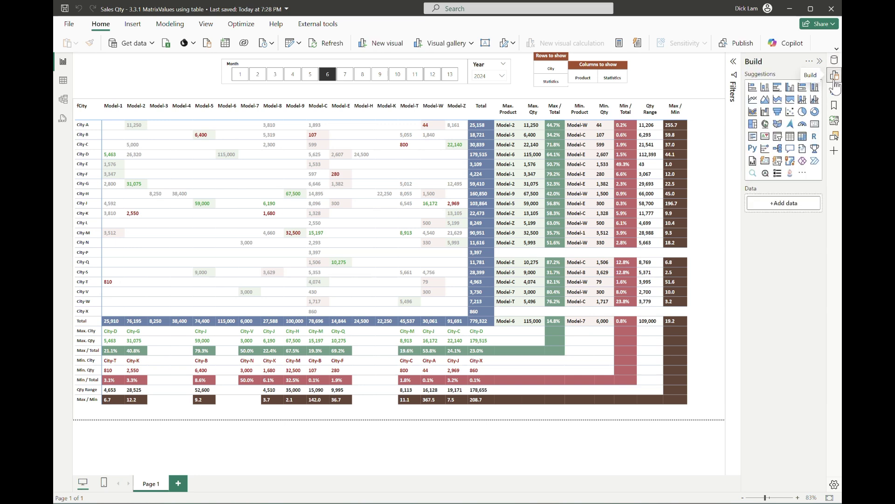
click(702, 117)
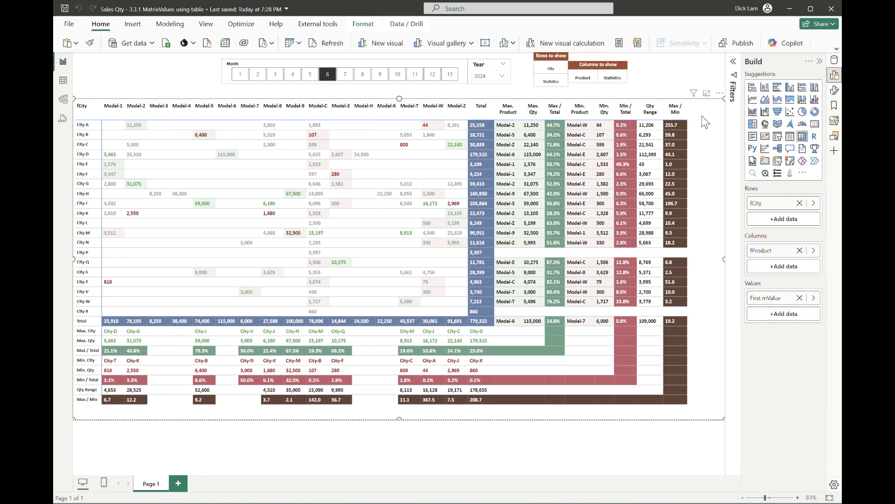
double_click(763, 203)
text(City)
key(Return)
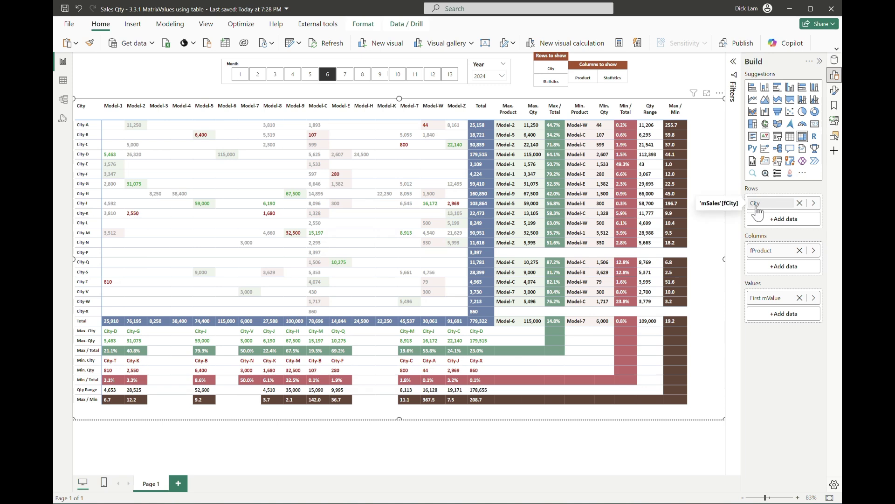
- Show the data model's tables beside the matrix and expand the fields of the mSales table
click(834, 60)
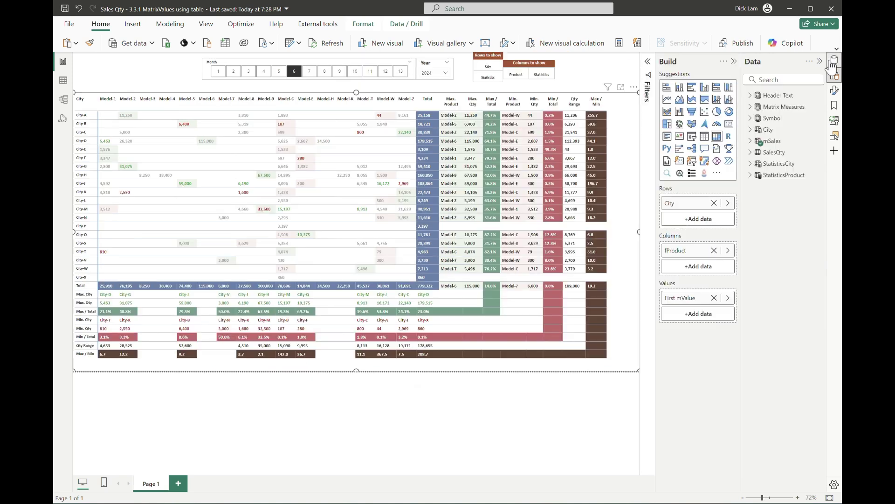
click(750, 141)
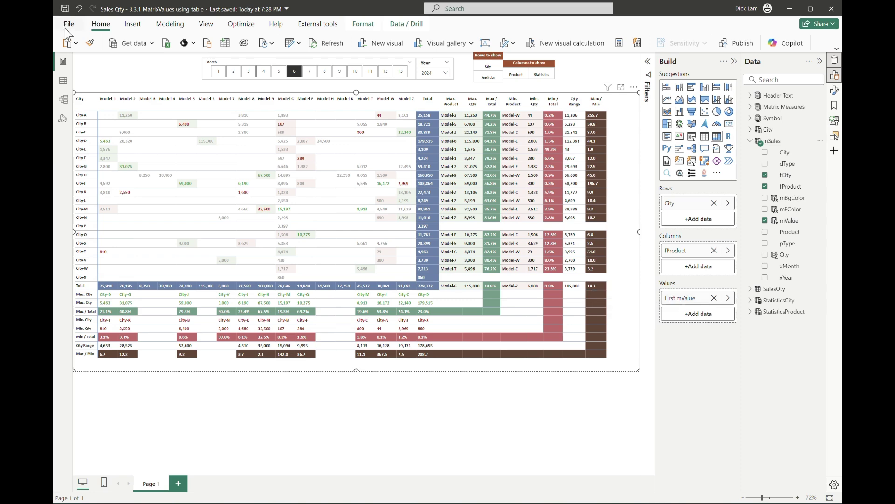
- Review the DATATABLE formulas and rows of the StatisticsCity and StatisticsProduct tables in table view, with their fields expanded
click(63, 81)
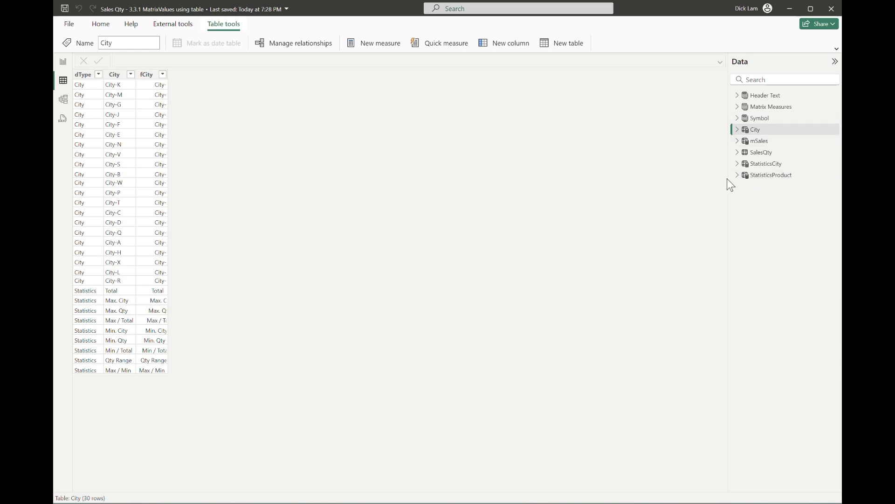
click(737, 164)
click(738, 199)
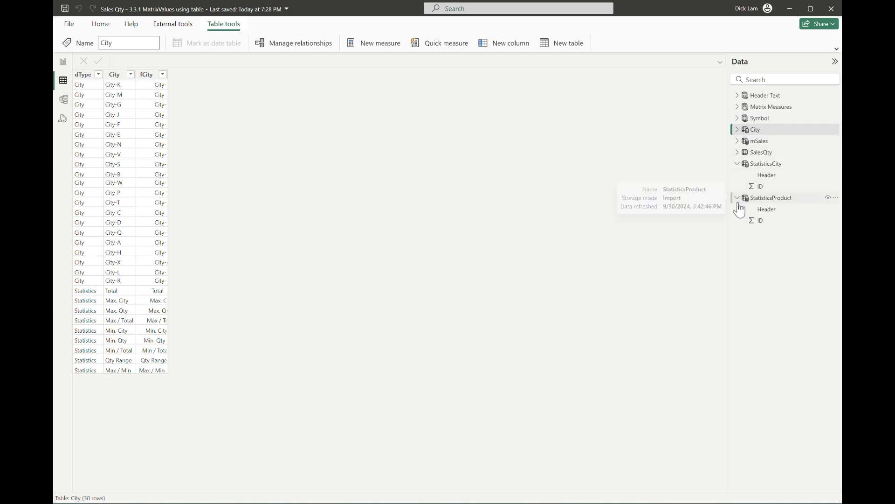
click(777, 164)
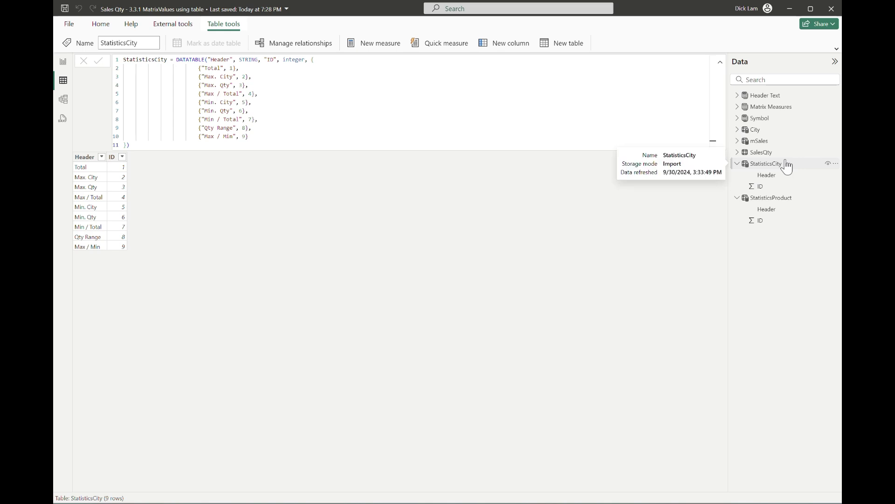
click(777, 200)
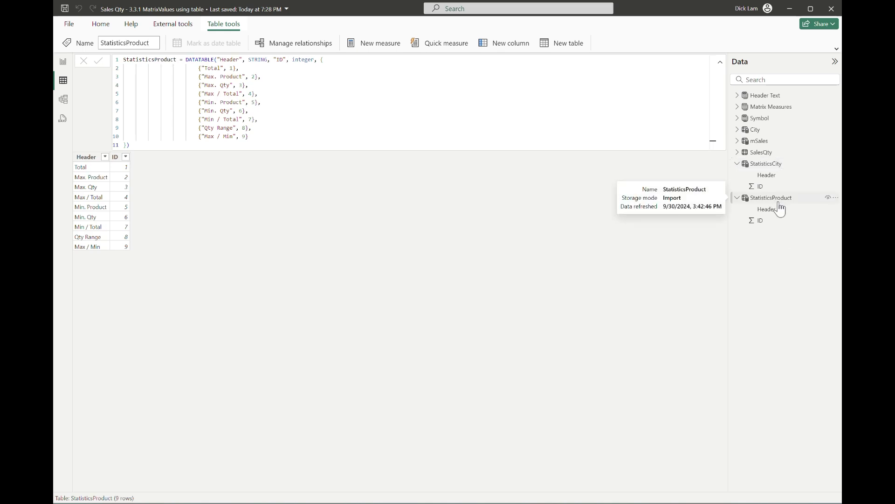
- Display the City table with its UNION formula, expand its fields and widen the fCity column to fit its padded names
click(756, 130)
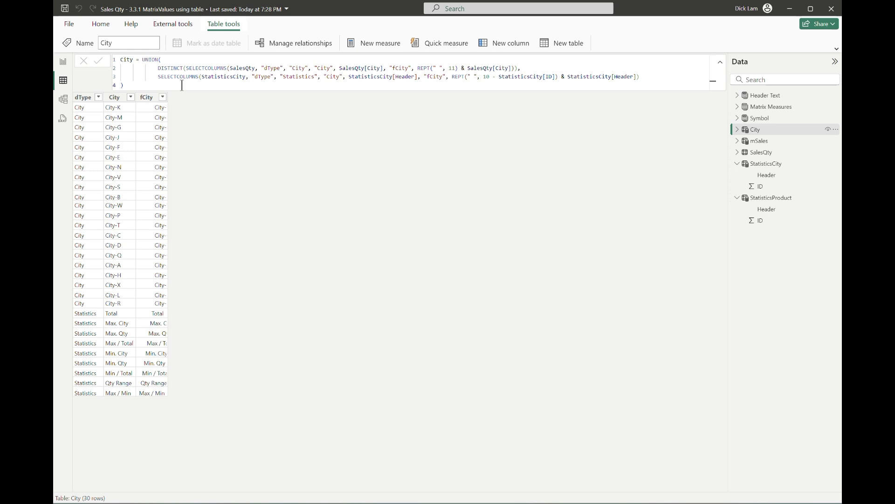
click(737, 130)
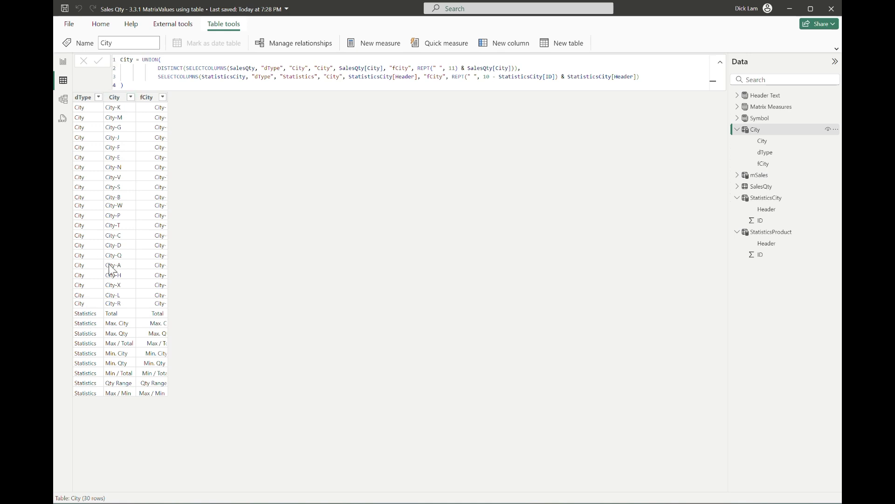
drag(168, 102, 192, 102)
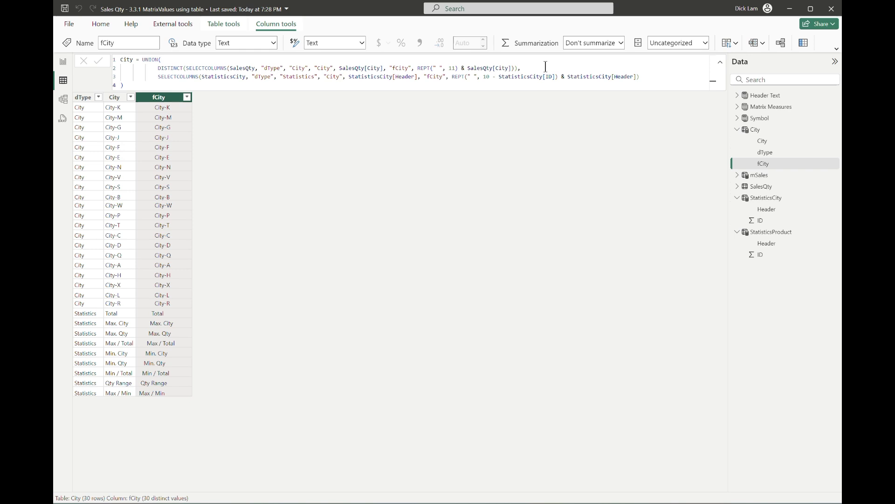
- Compare the report's matrix and slicers with the City table's rows, and expand the mSales table's fields in table view
click(63, 62)
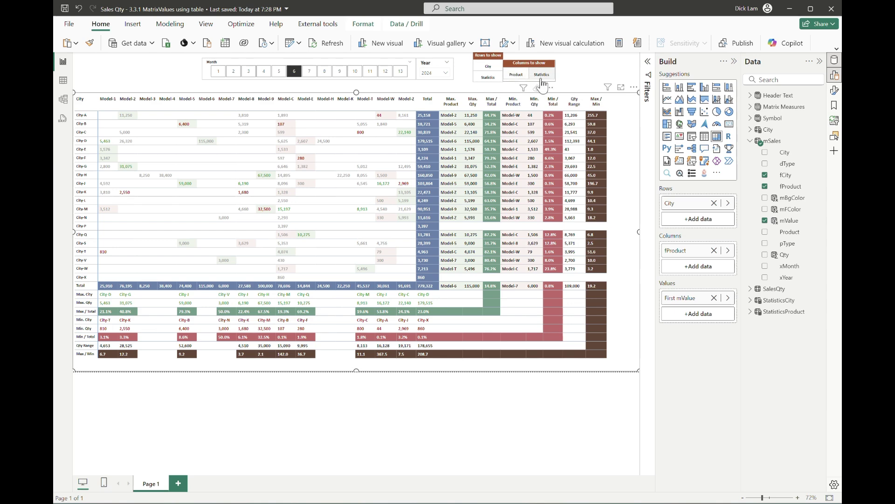
click(63, 81)
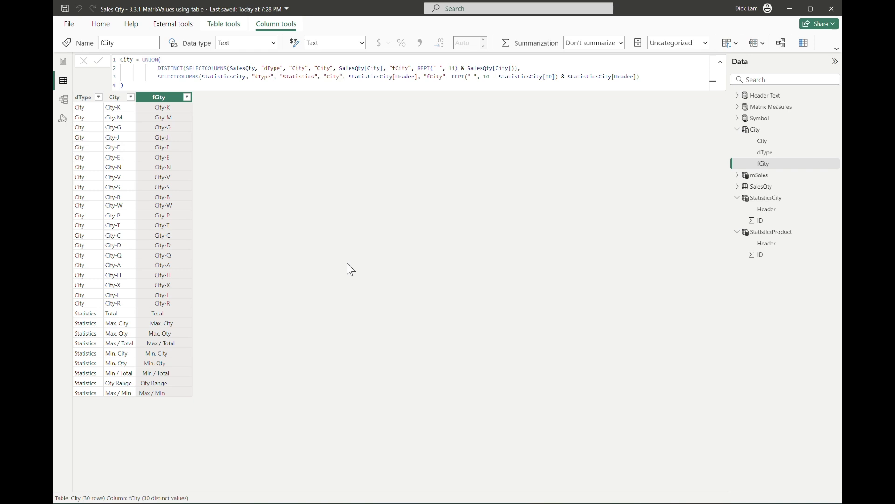
click(63, 61)
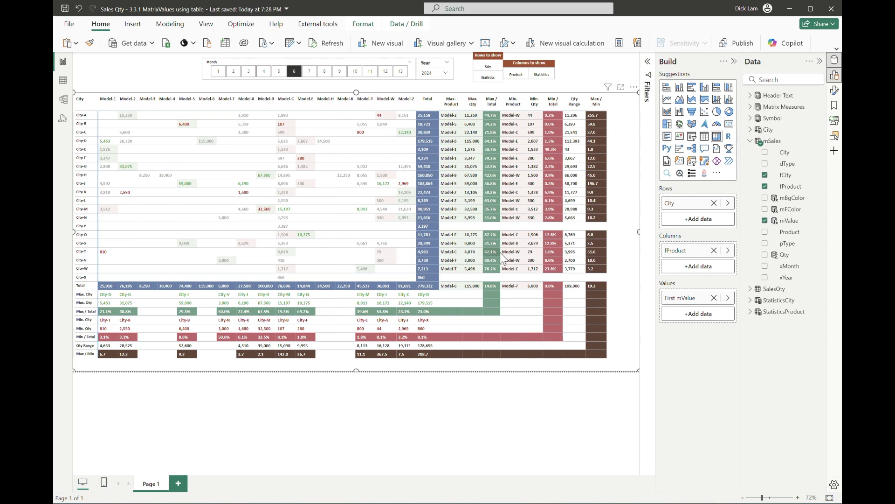
click(63, 80)
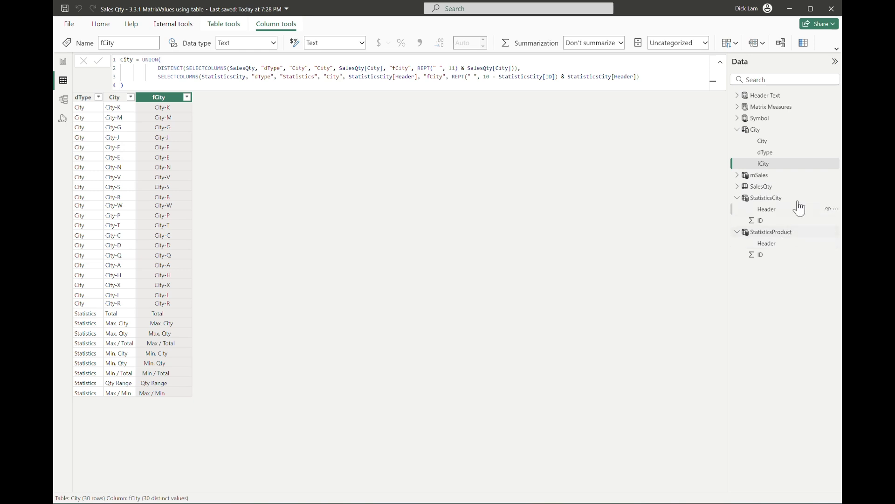
click(736, 181)
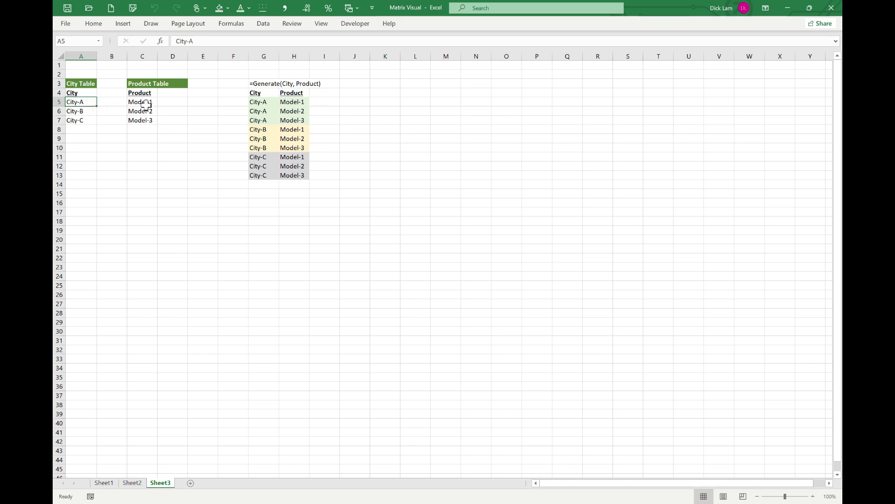
- Switch to Excel's Sheet3 and highlight the City-A rows of the Generate(City, Product) example, City-B in the City table, and the City-B and City-C rows
drag(259, 106, 281, 119)
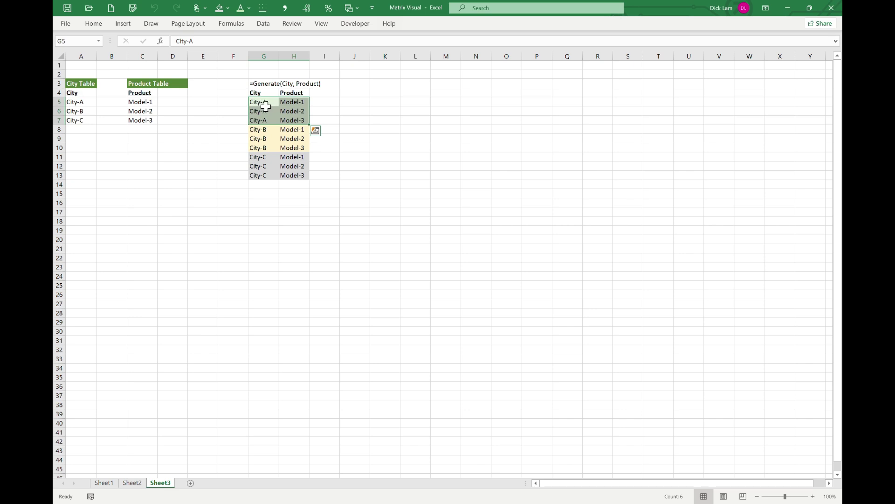
click(80, 113)
click(277, 131)
drag(278, 132, 293, 176)
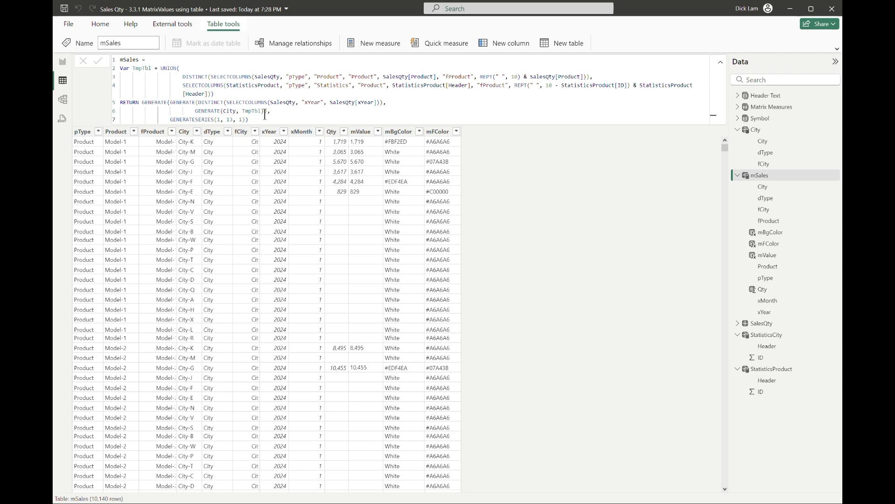
- Examine the mSales formula by highlighting GENERATE(City, TmpTbl) and the inner GENERATE that combines it with the distinct xYear values
click(262, 110)
text())
drag(195, 110, 268, 110)
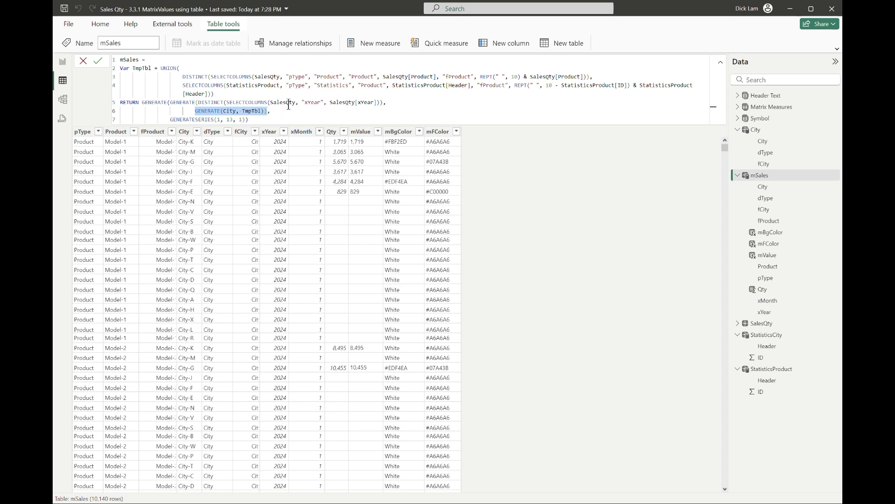
text())
key(BackSpace)
drag(169, 102, 399, 112)
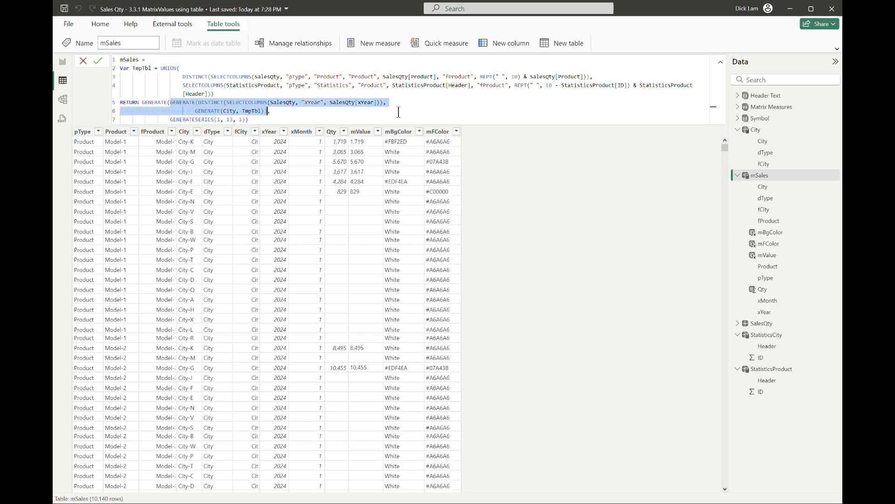
key(Right)
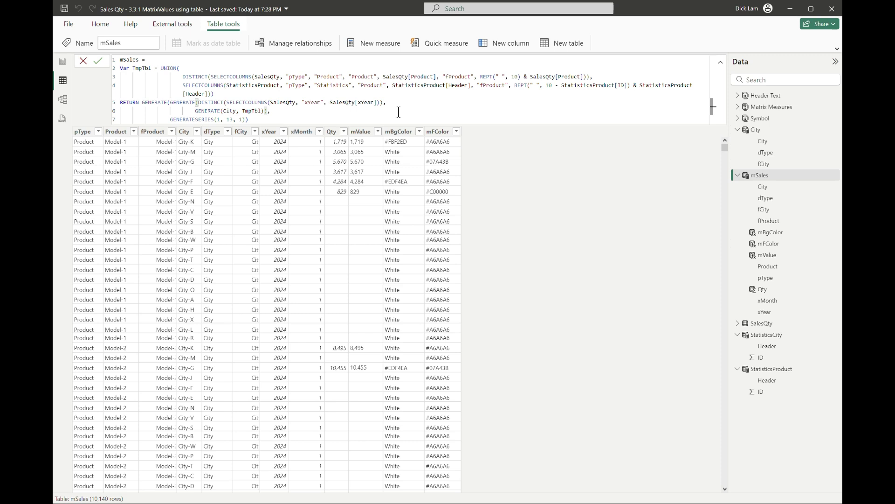
key(Down)
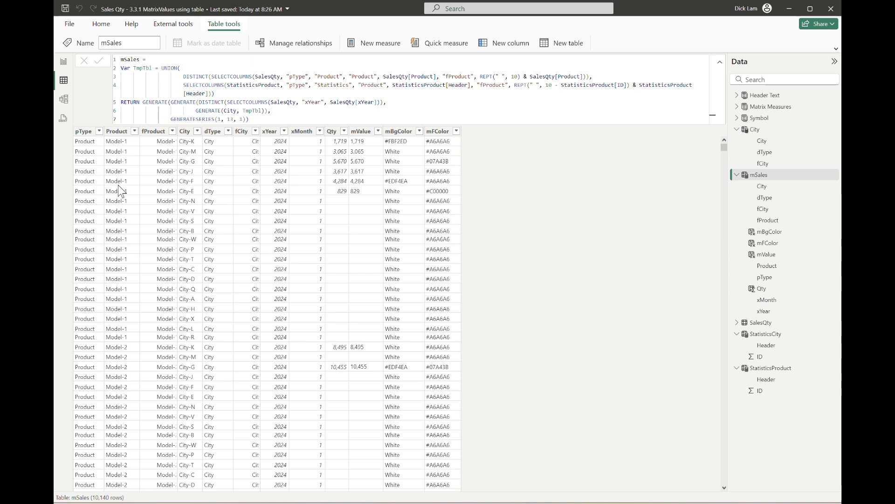
- Review the distinct values of the pType, Product and fProduct columns in the mSales table without filtering them
click(99, 131)
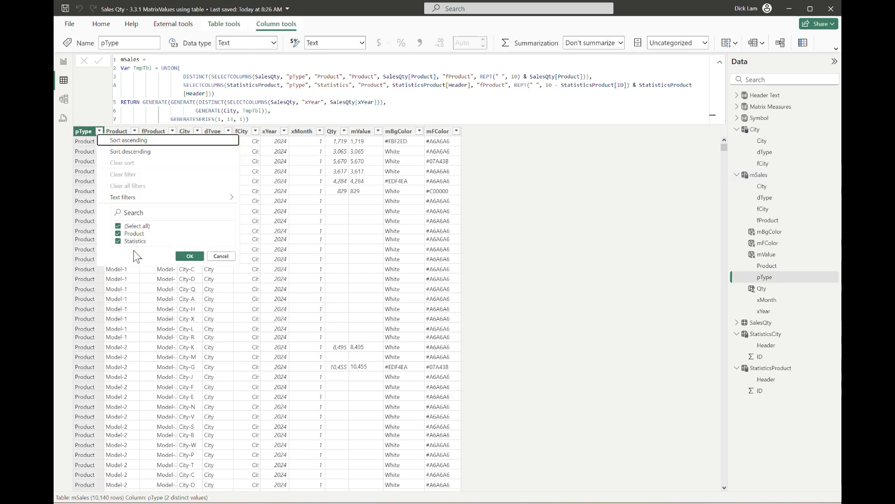
click(221, 256)
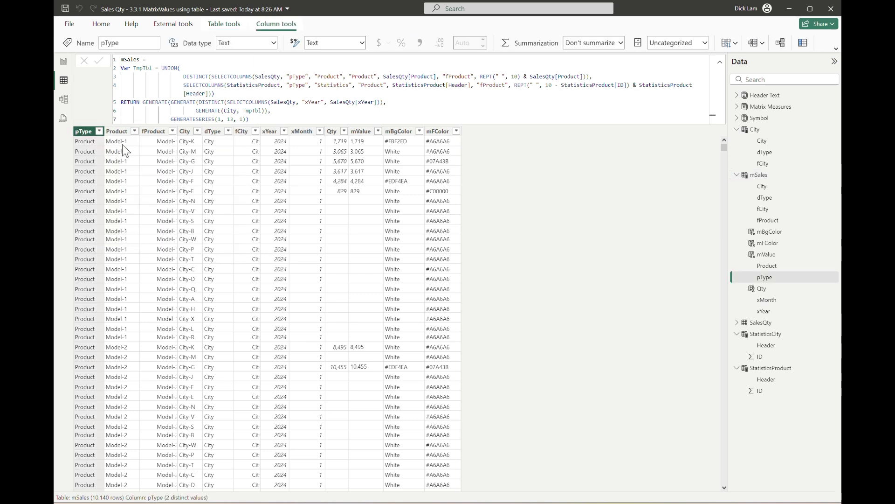
click(134, 131)
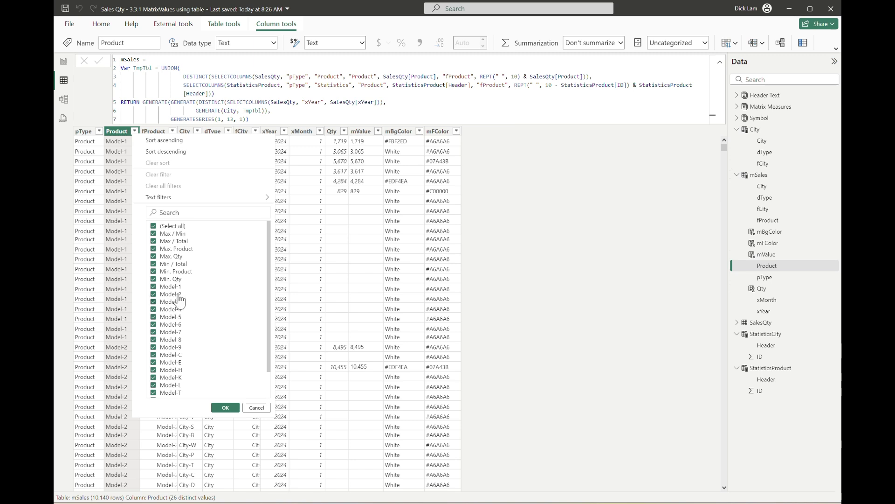
scroll(181, 299, down, 1)
scroll(171, 312, up, 1)
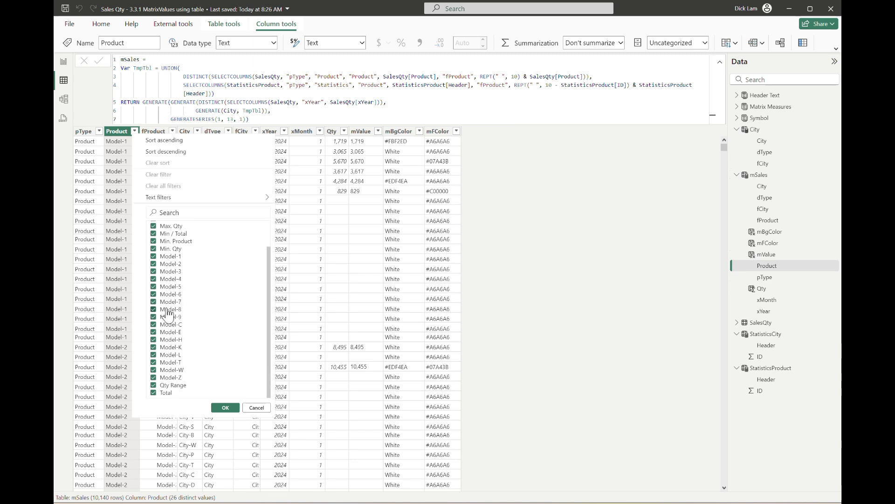
click(257, 407)
click(171, 131)
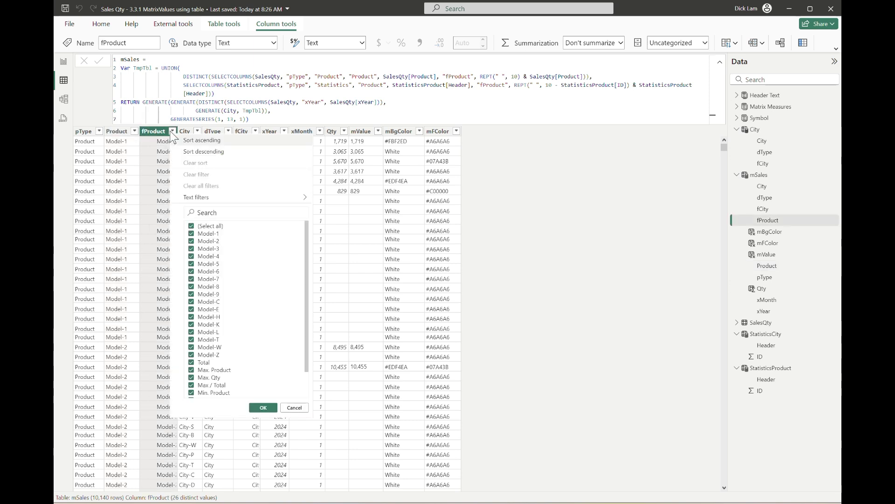
click(293, 408)
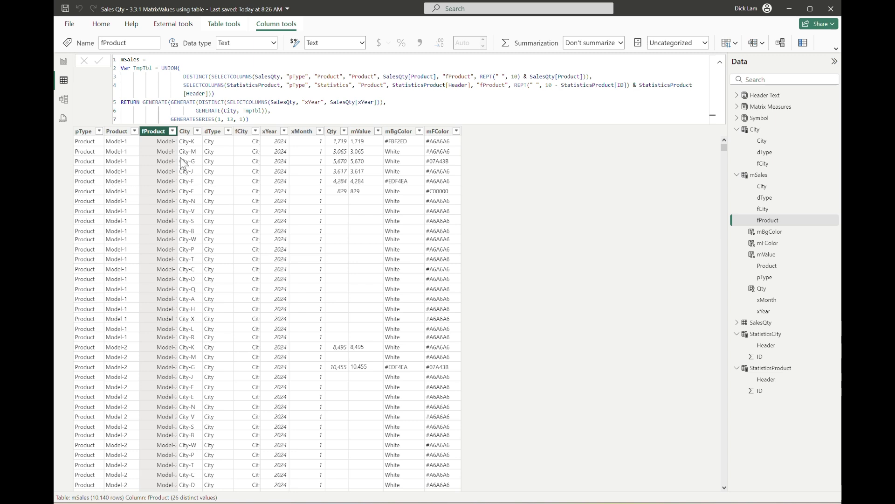
- Review the distinct values of the City and dType columns in the mSales table without filtering them
click(198, 132)
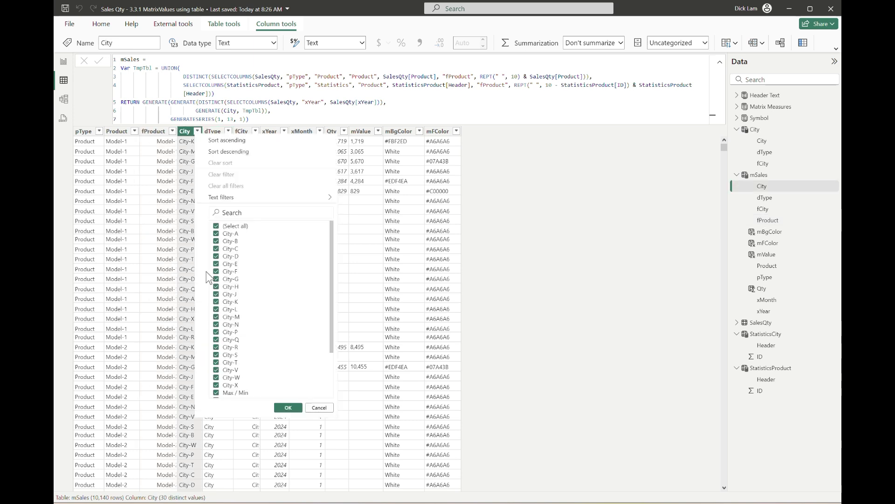
scroll(265, 305, down, 3)
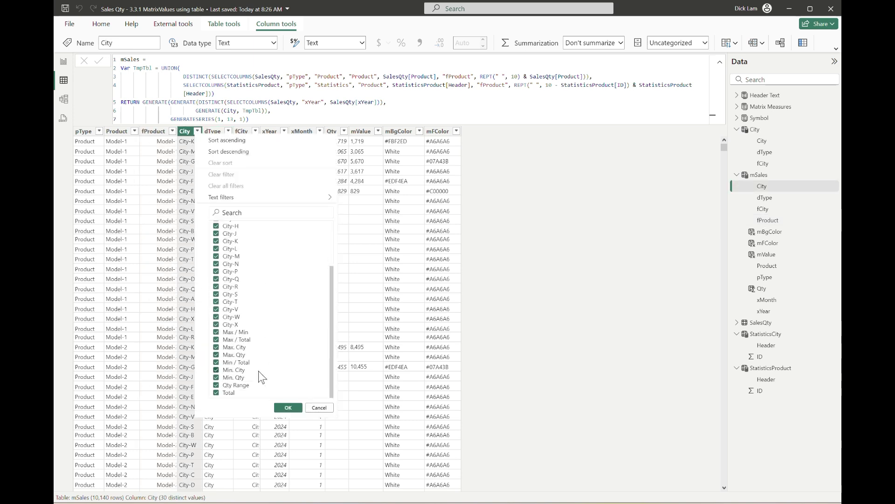
click(320, 408)
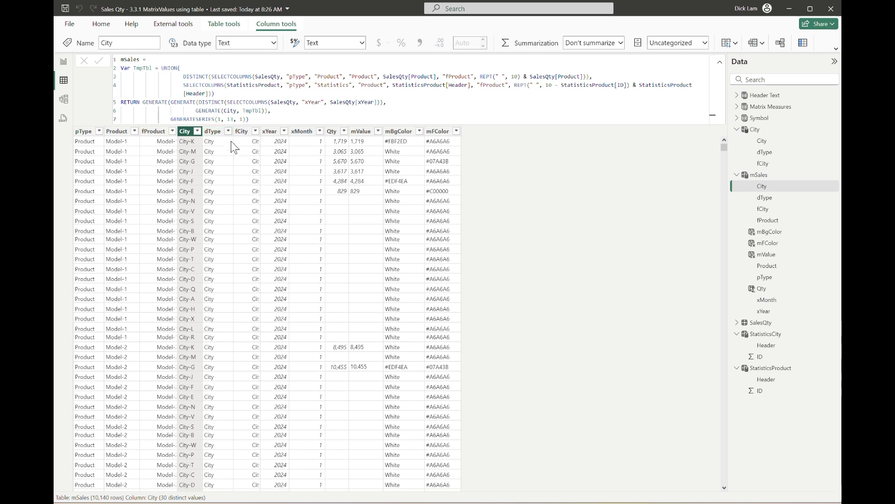
click(229, 131)
click(351, 257)
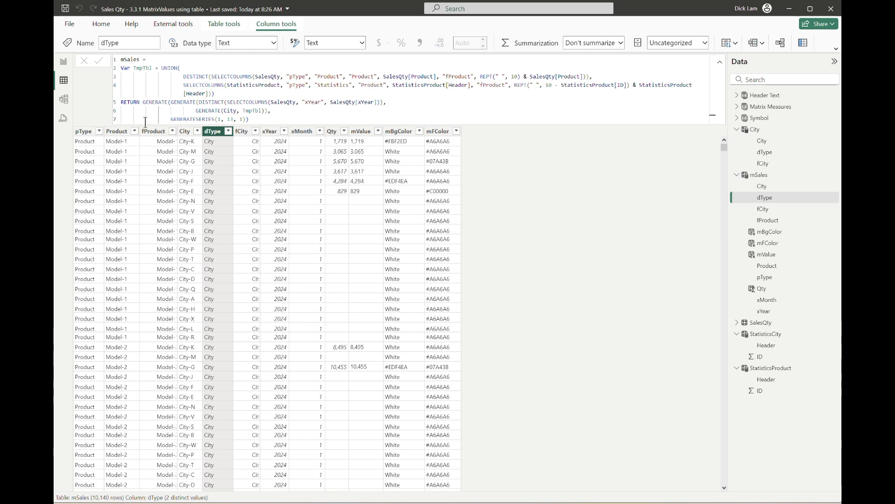
- Filter the mSales table's City column to show only City-A
click(197, 132)
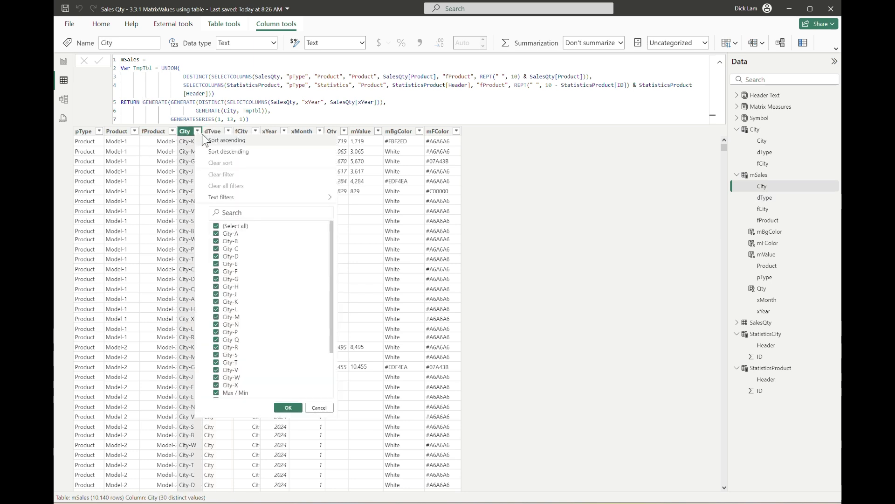
click(228, 227)
click(230, 234)
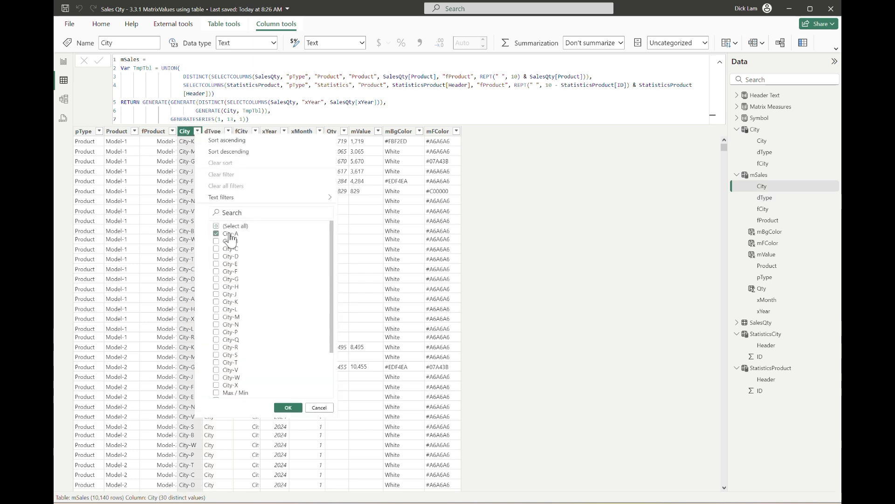
click(288, 408)
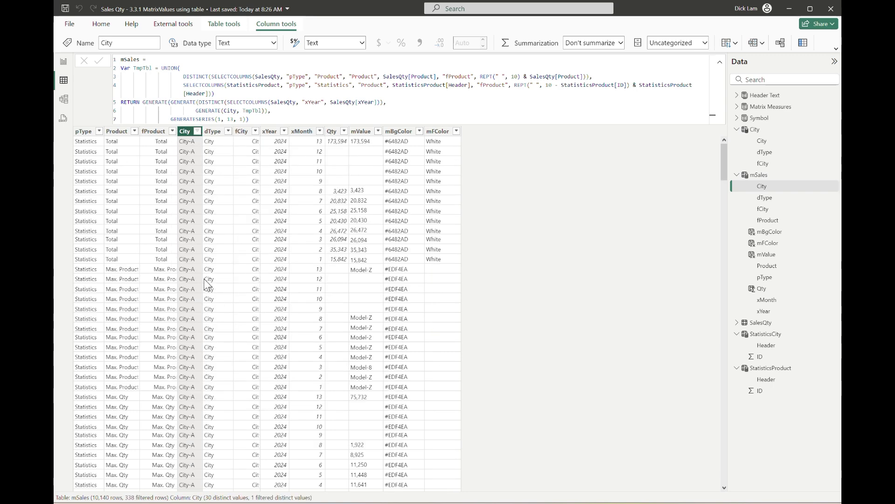
- Sort the City-A rows by the Product column in ascending order
click(134, 131)
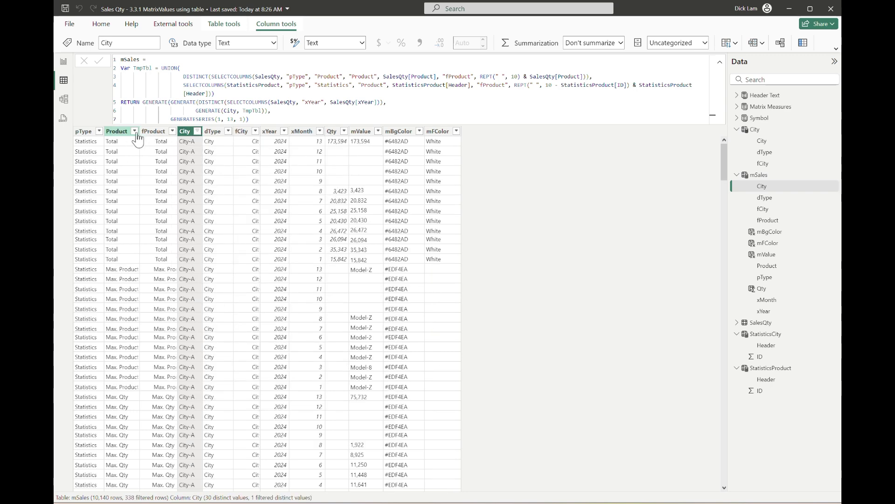
click(200, 140)
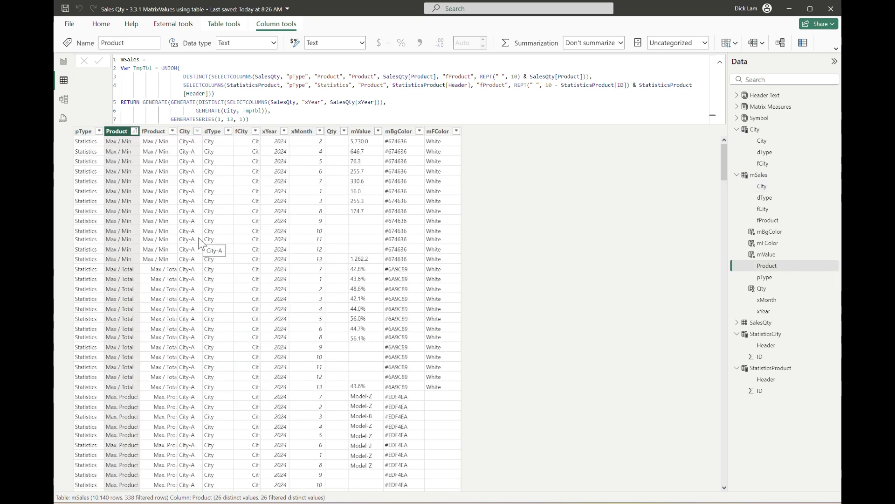
click(134, 131)
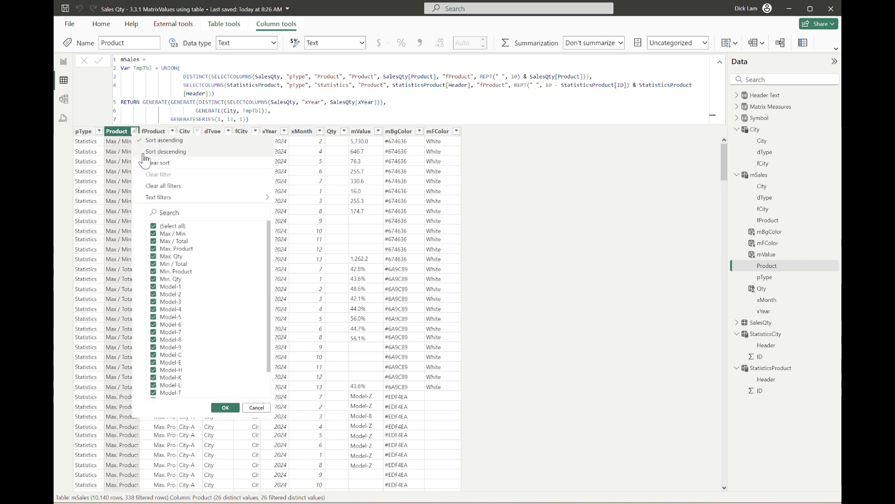
click(153, 130)
- Sort the mSales rows by fProduct in ascending order and widen that column to fit its padded names
click(172, 131)
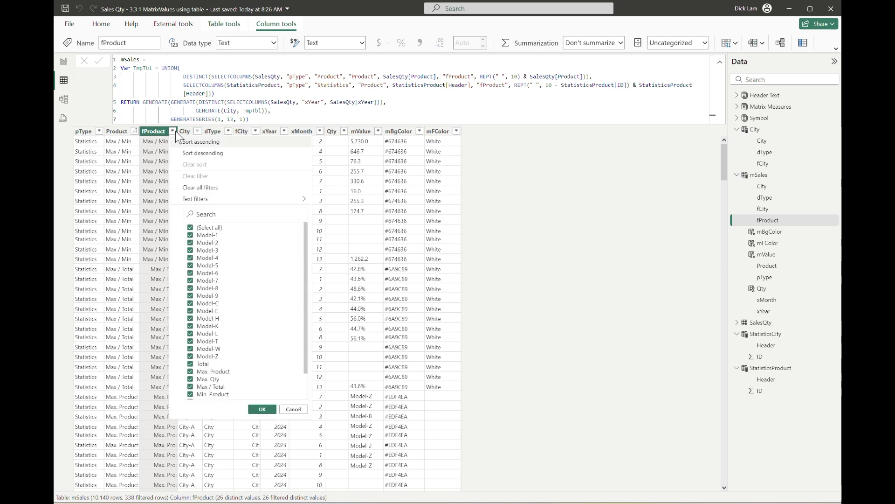
click(212, 141)
drag(178, 132, 209, 134)
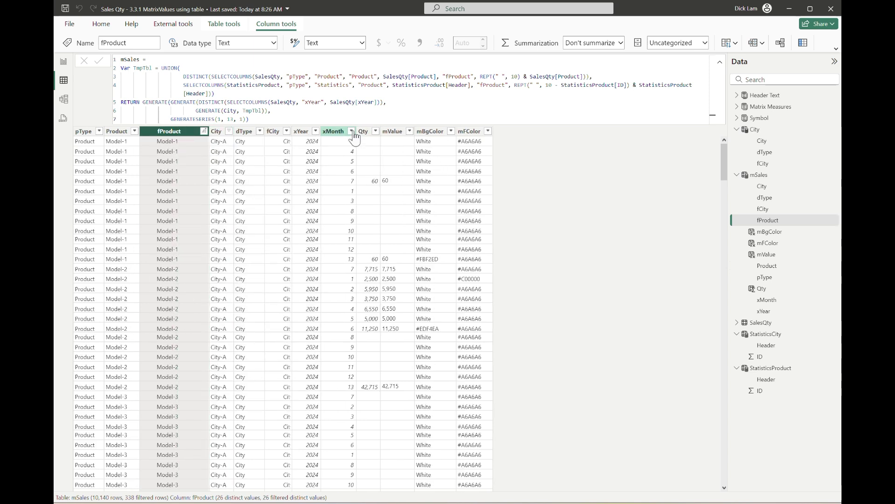
- Filter the xMonth column to show only month 1
click(351, 131)
click(389, 225)
click(379, 233)
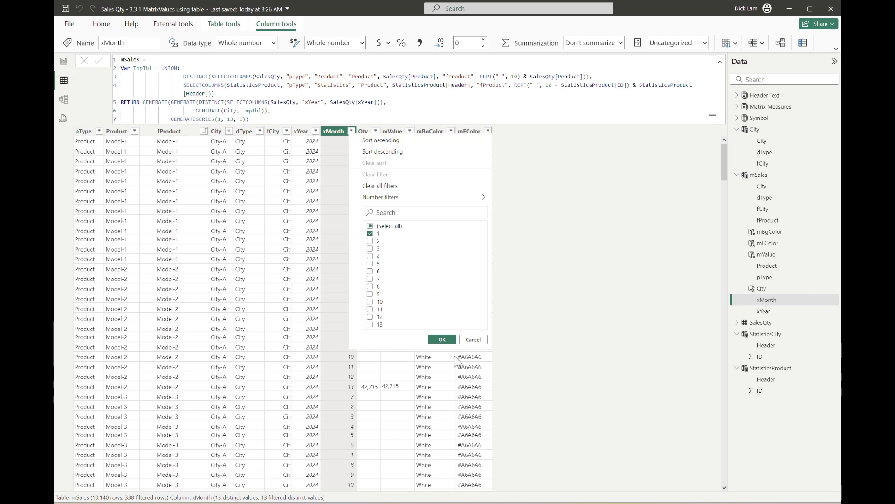
click(442, 339)
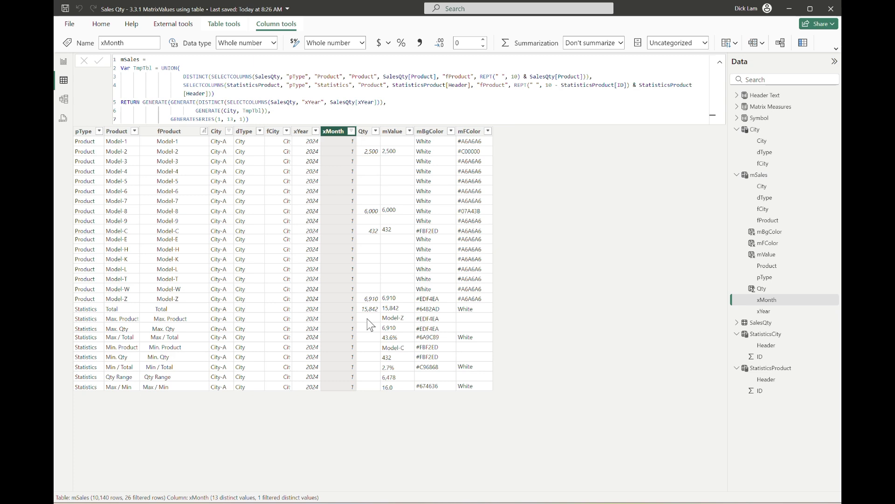
- Examine the Qty column's SWITCH formula and read the mValue column's formula through to its end, collapsing it when done
click(364, 131)
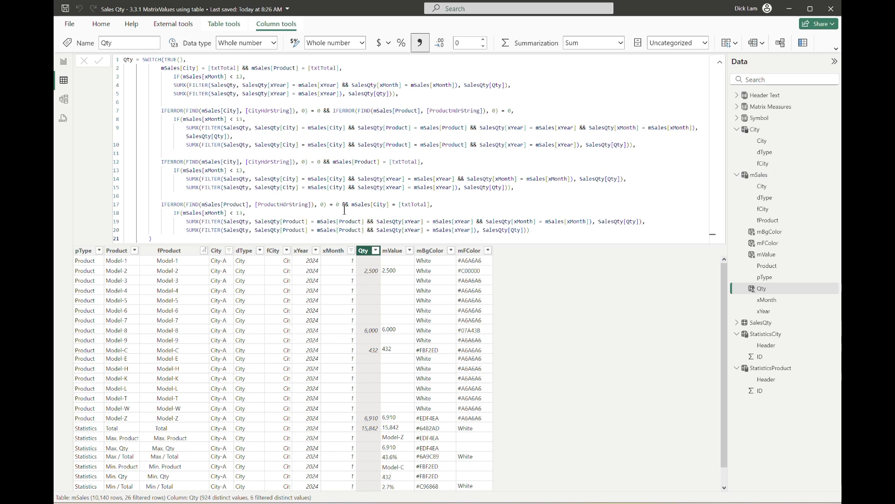
click(393, 250)
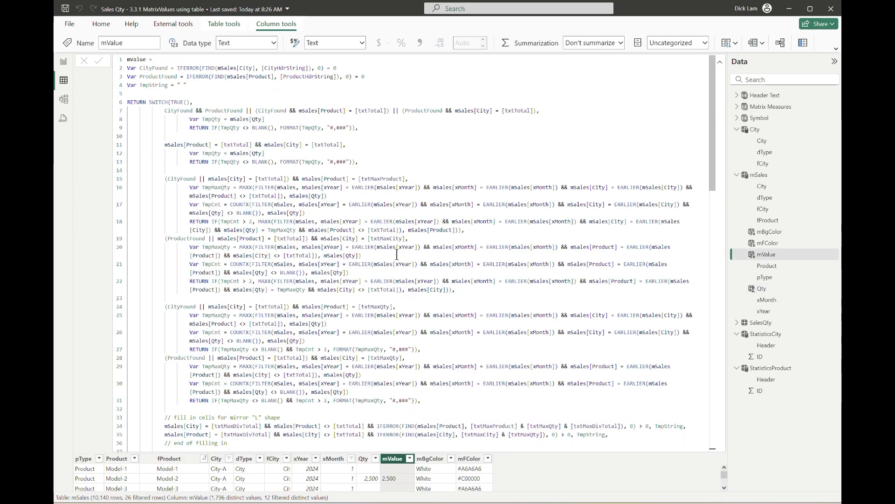
click(721, 62)
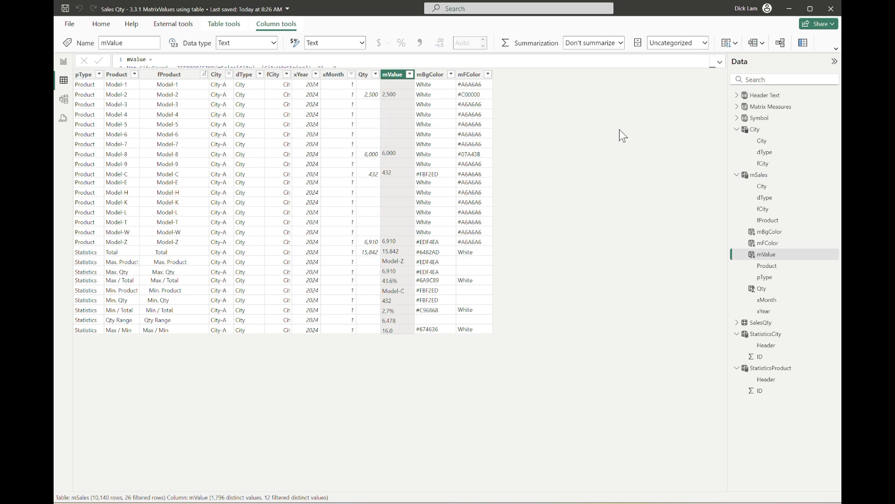
click(719, 62)
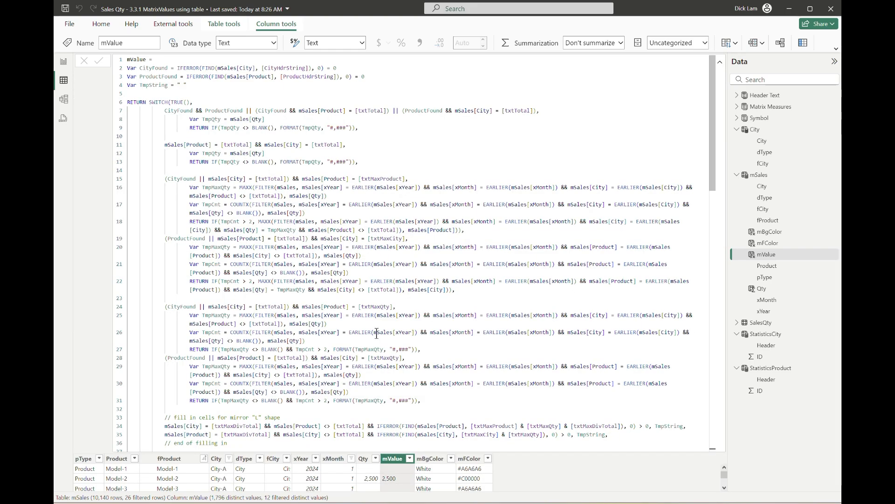
scroll(376, 333, down, 15)
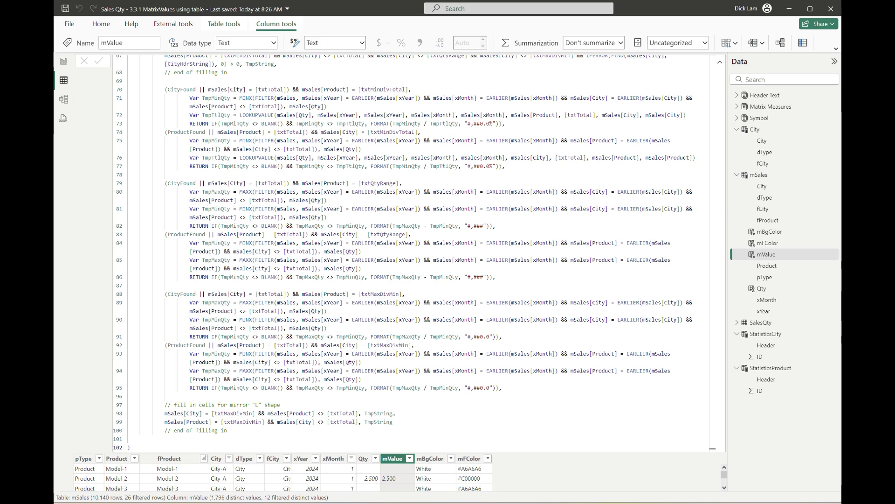
scroll(307, 299, up, 5)
scroll(308, 300, up, 15)
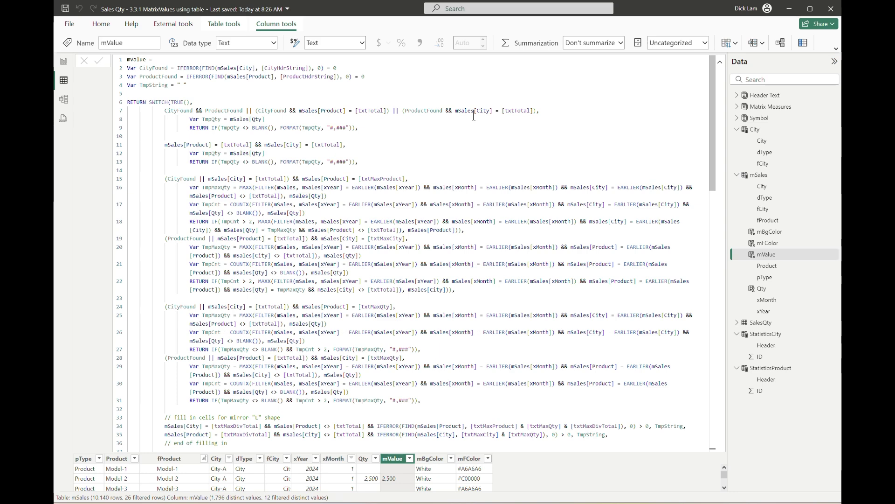
click(721, 63)
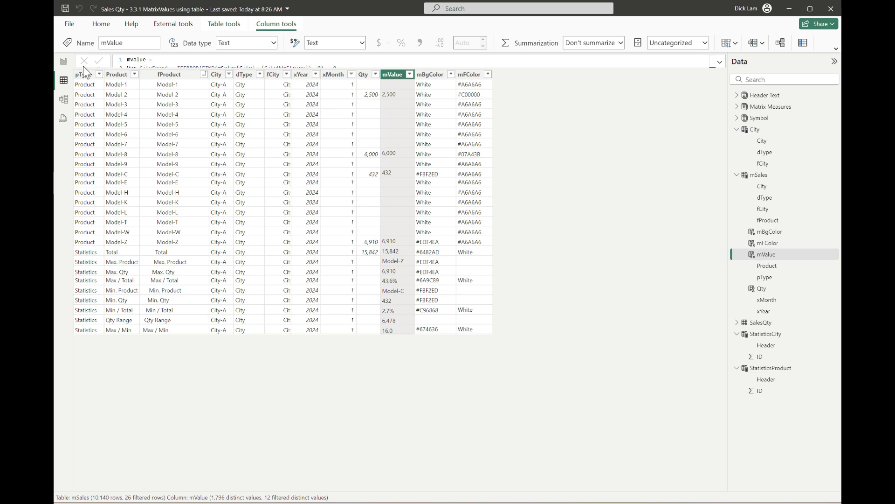
- Set the report's Month slicer to 1, compare the matrix's City-A row with the filtered mSales rows, and redisplay the full mValue formula
click(63, 61)
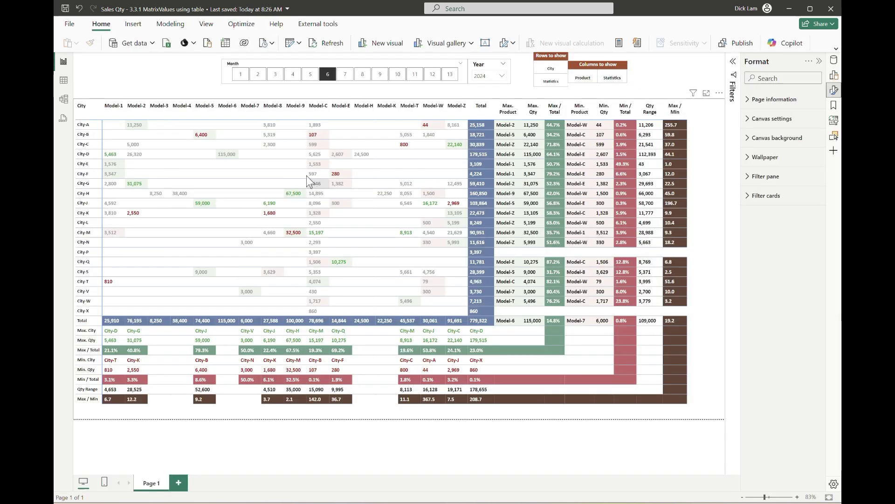
click(240, 74)
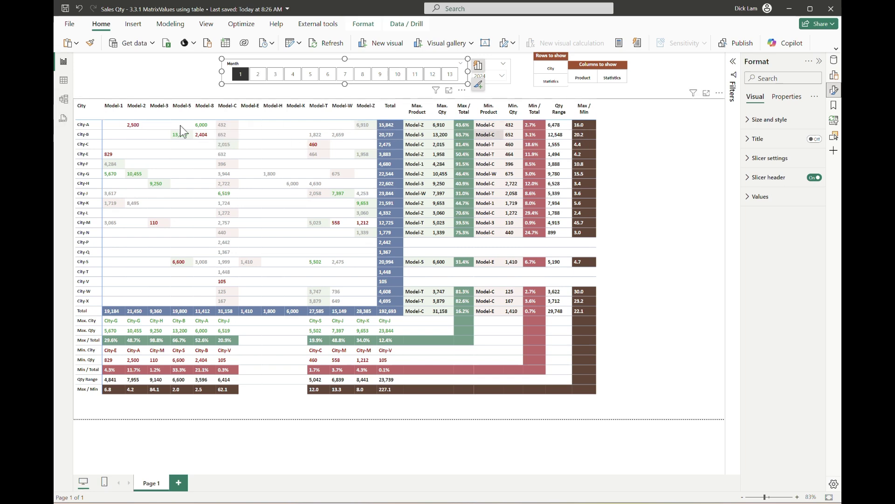
click(64, 80)
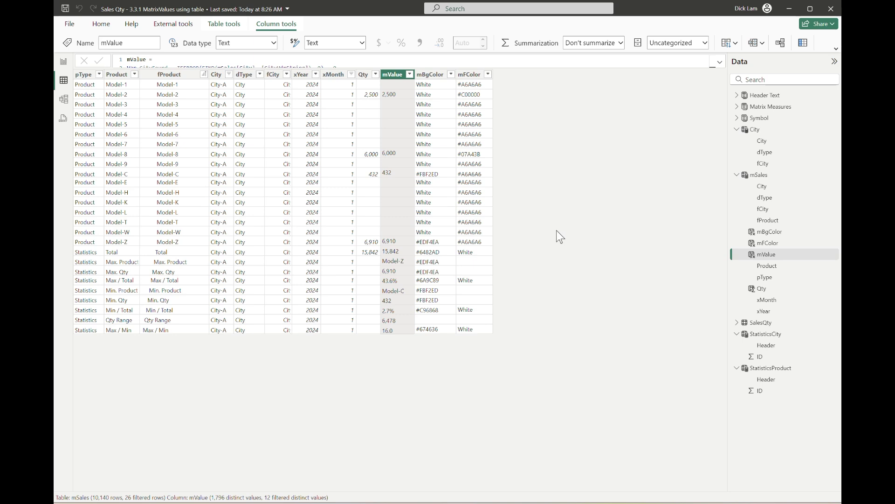
click(719, 61)
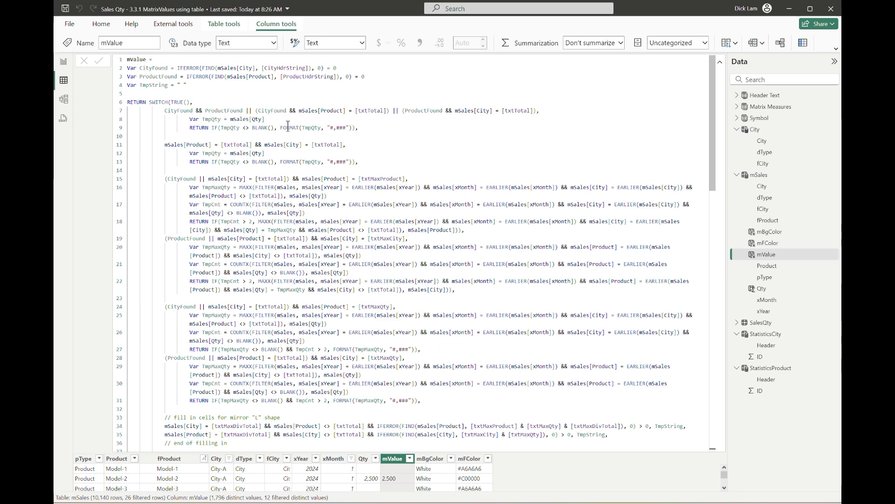
- Read the mValue formula's maximum, mirror "L" fill-in and minimum branches down to the txtMinQty section, then collapse the formula
scroll(359, 159, down, 1)
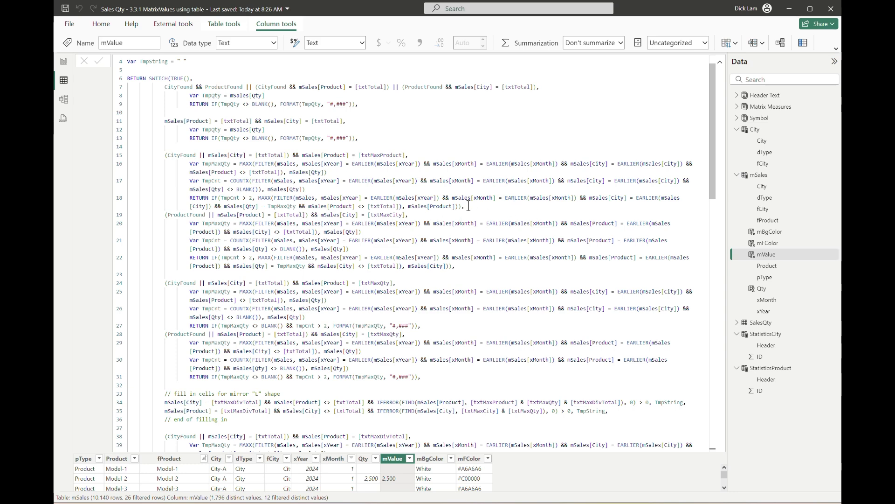
scroll(438, 265, down, 1)
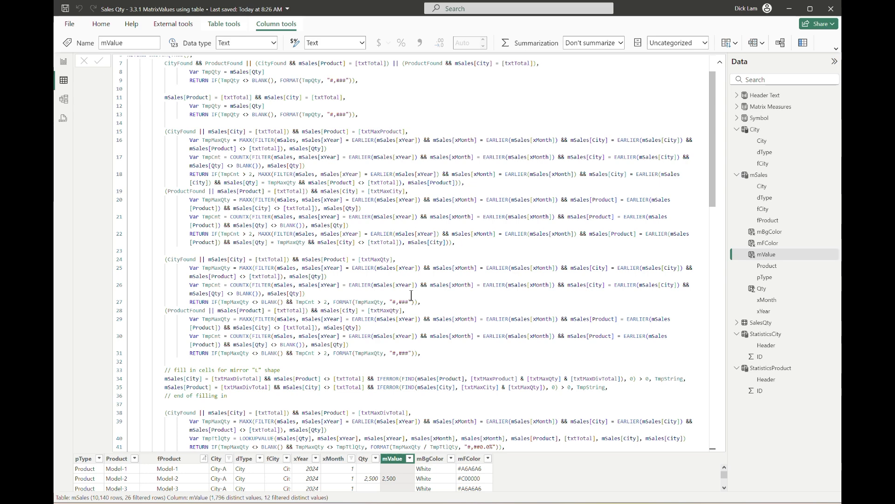
scroll(413, 296, down, 1)
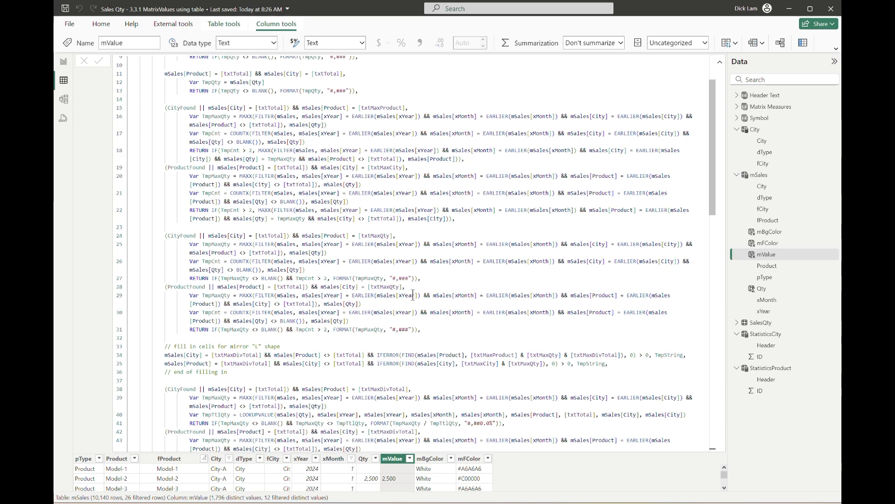
scroll(413, 295, down, 7)
scroll(413, 277, down, 4)
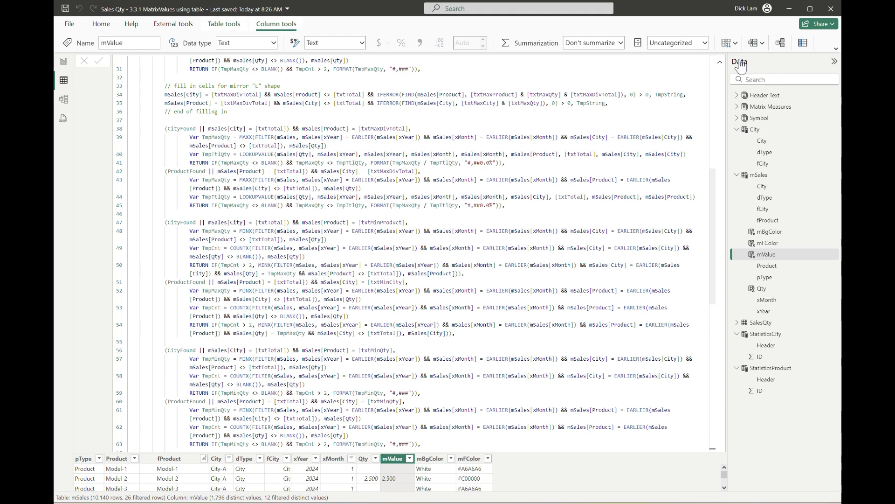
click(720, 62)
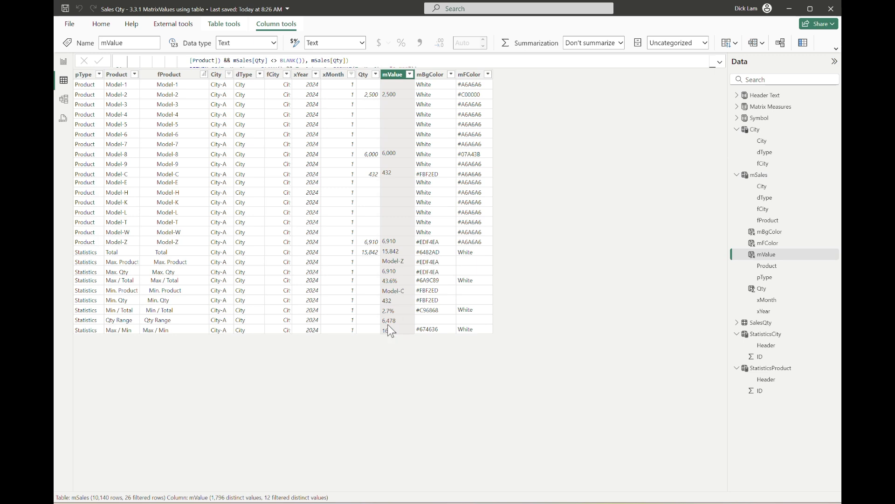
- Check the report matrix, reread the quantity and total branches at the start of the mValue formula, and collapse it
click(63, 61)
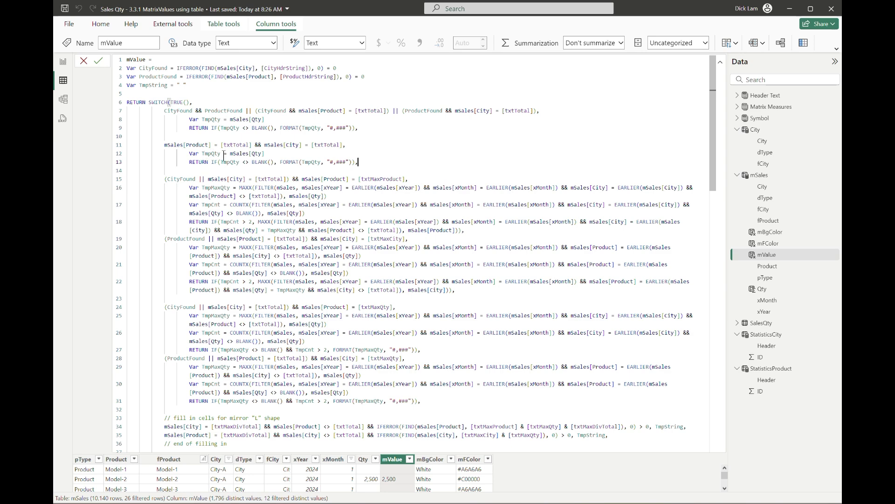
click(273, 154)
click(720, 61)
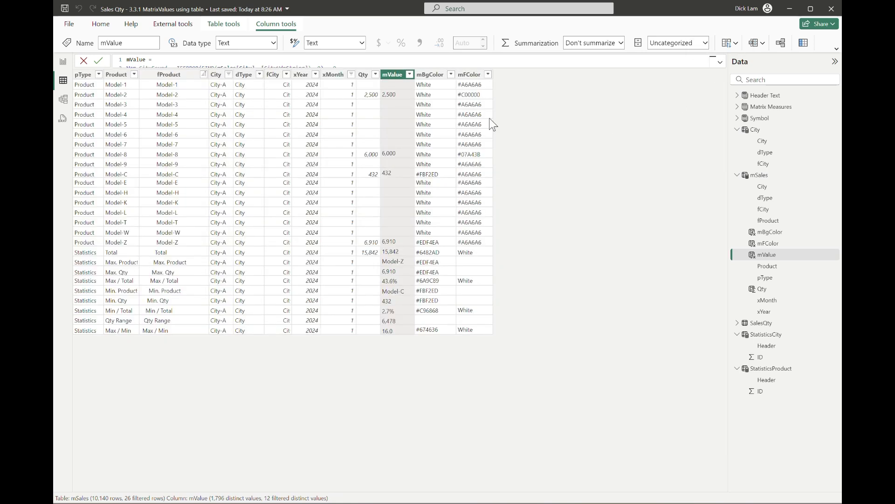
- Examine the full mBgColor and mFColor formulas and list the color measures stored in the Symbol table
click(426, 78)
click(720, 61)
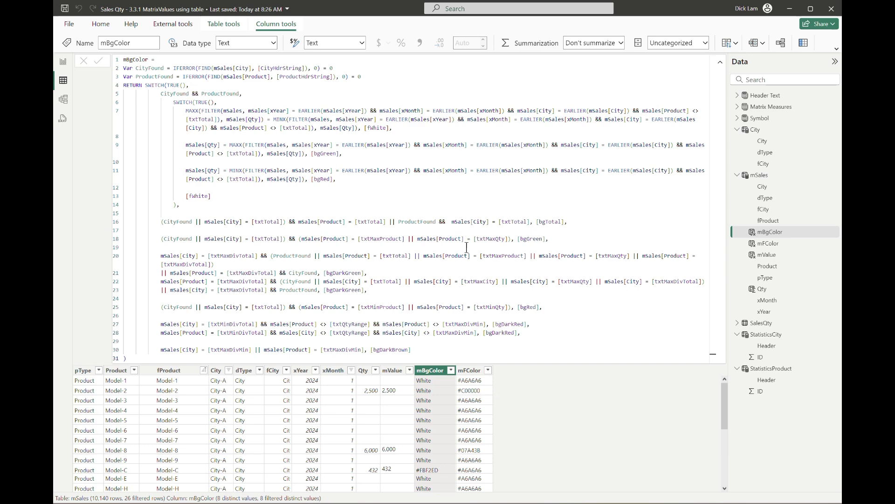
click(470, 371)
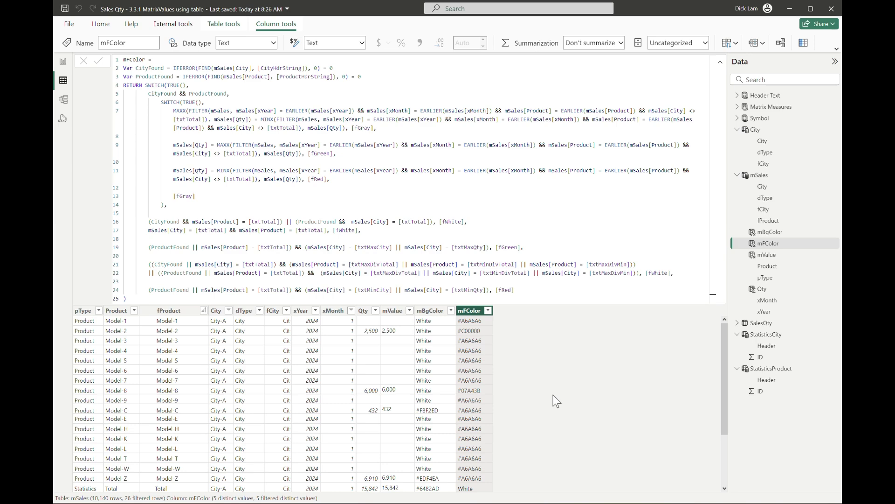
click(720, 62)
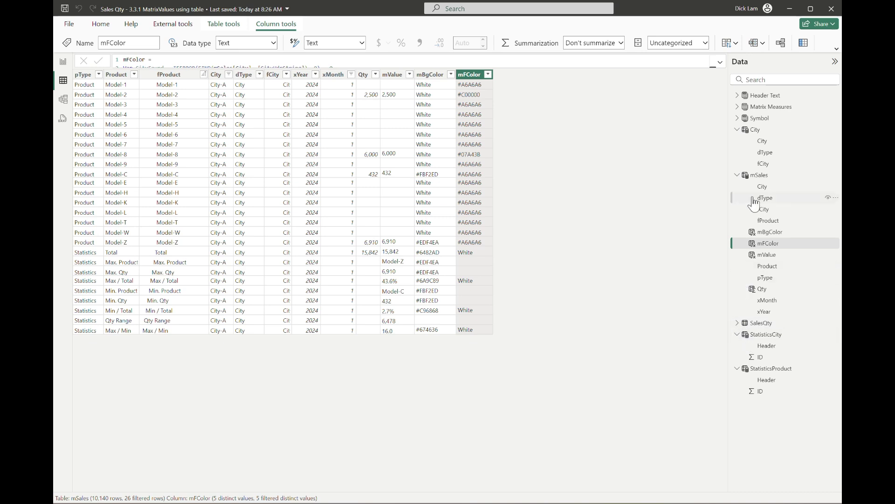
click(738, 118)
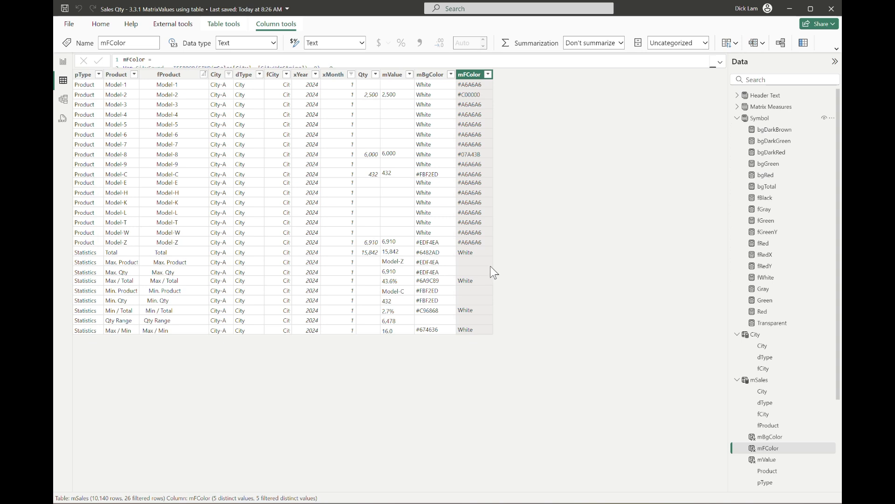
click(720, 62)
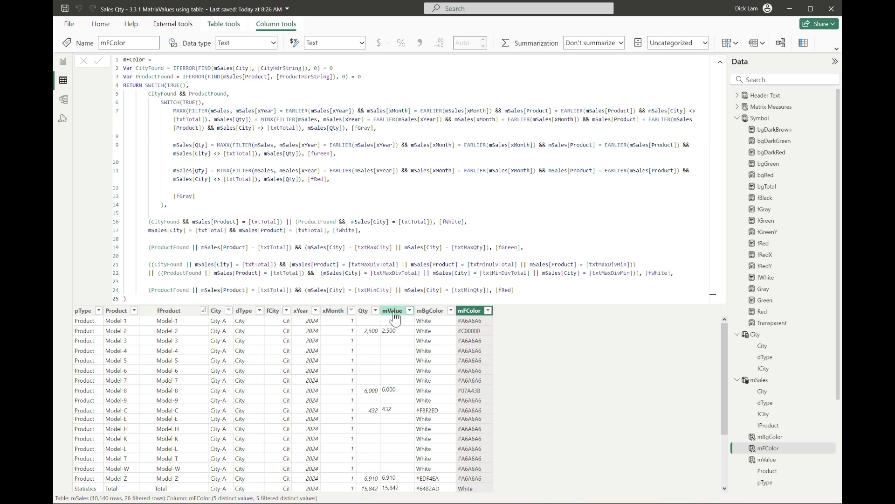
- Return to the report and examine the fields used for the matrix's rows, columns and values
click(64, 62)
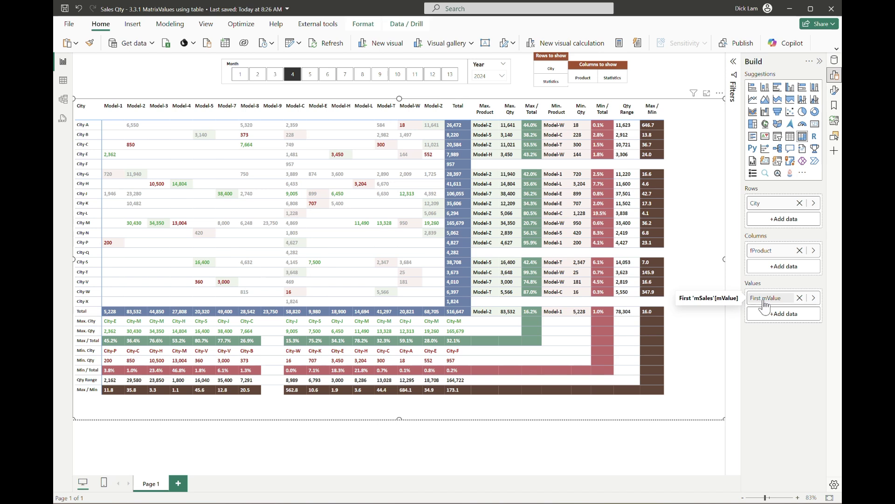
click(669, 71)
click(711, 245)
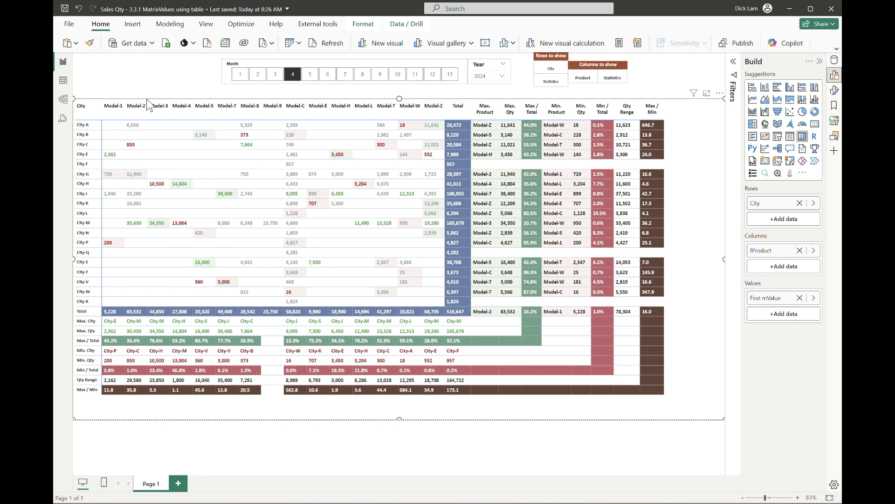
- Display the Month slicer's format settings to examine its style and single-select option
click(261, 82)
click(274, 66)
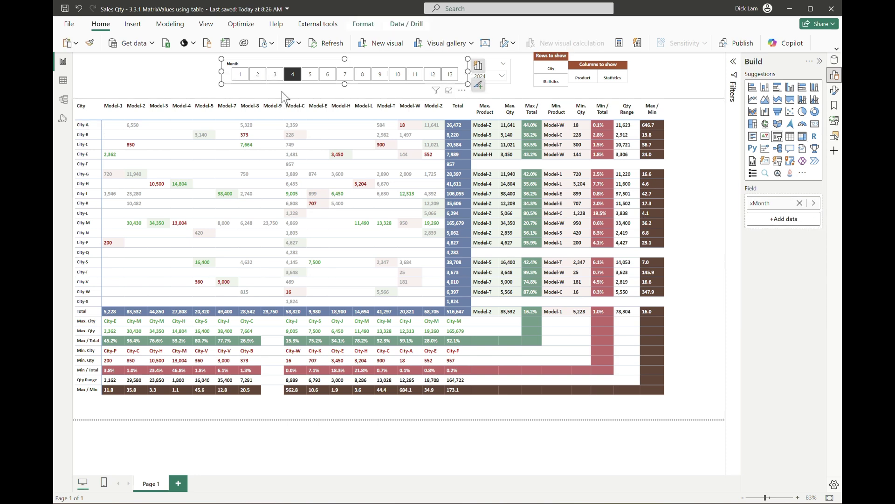
click(834, 90)
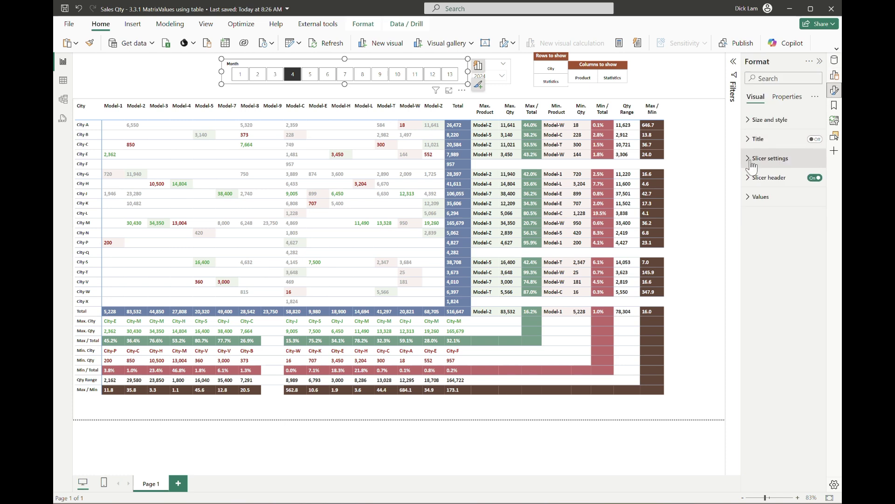
click(752, 159)
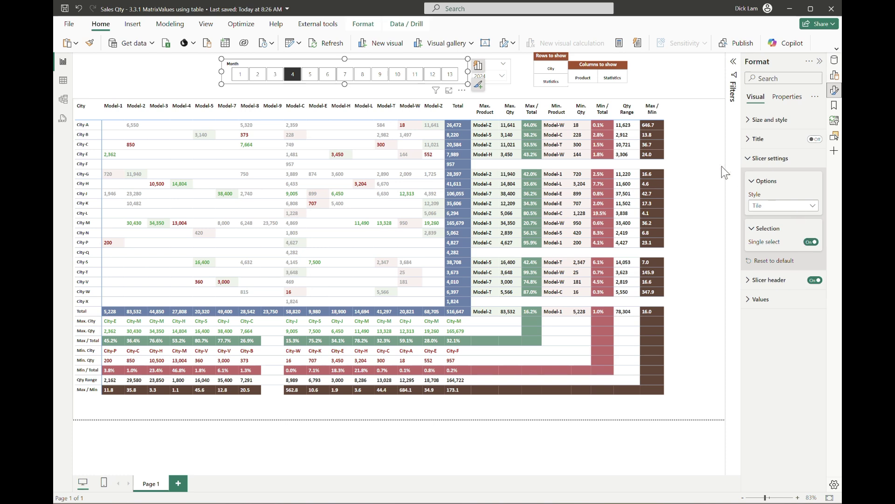
- Select the matrix and list the fields of the SalesQty table beneath those of mSales
click(707, 163)
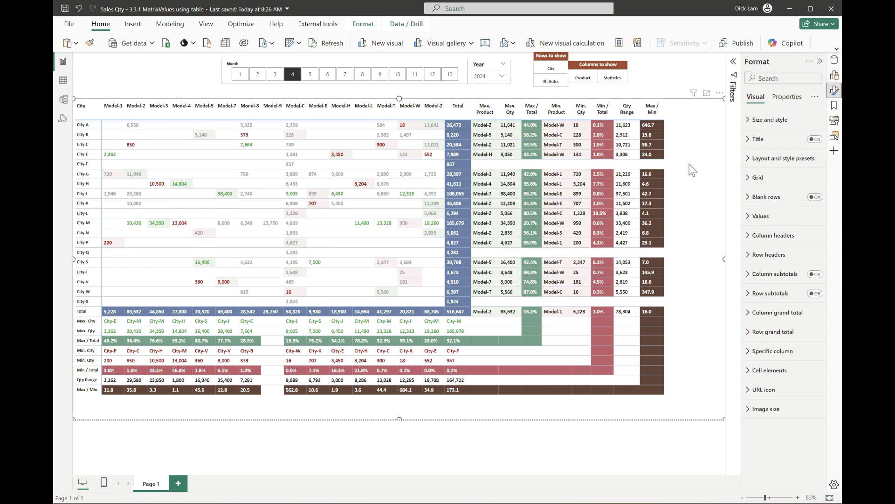
click(834, 60)
click(751, 289)
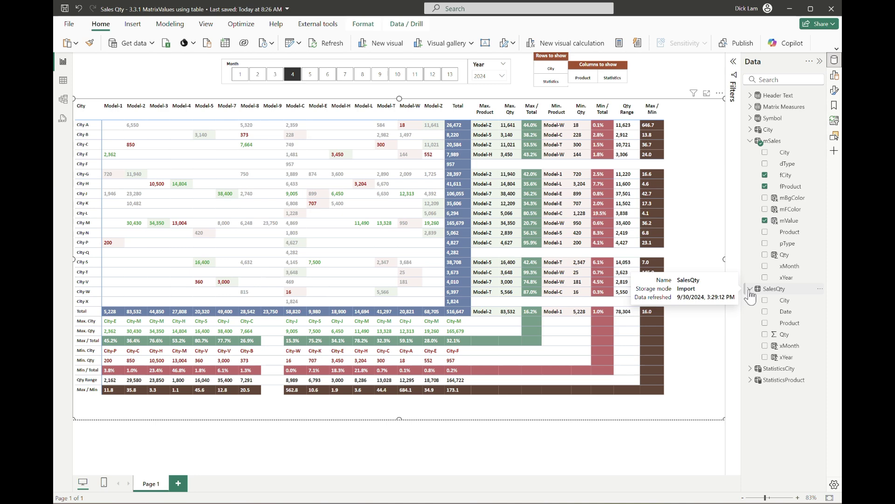
- Examine the City table's dType, City and fCity columns in the table view, then return to the report matrix's field assignments
click(63, 83)
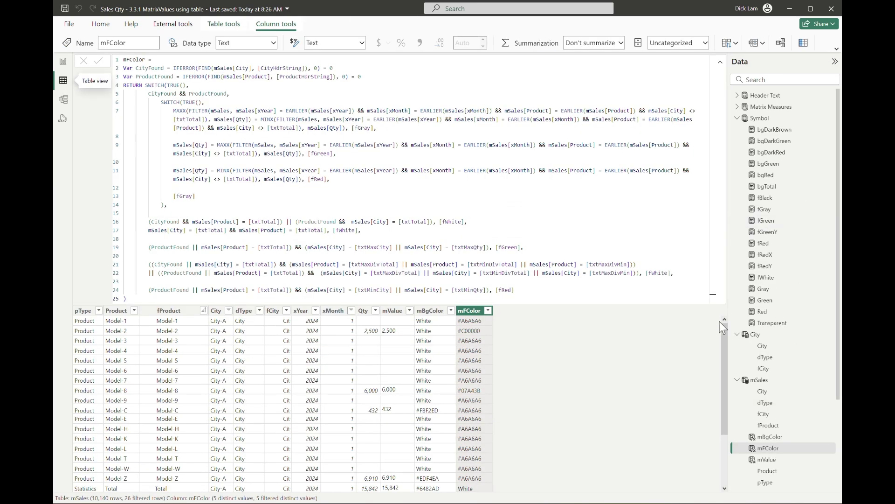
click(721, 62)
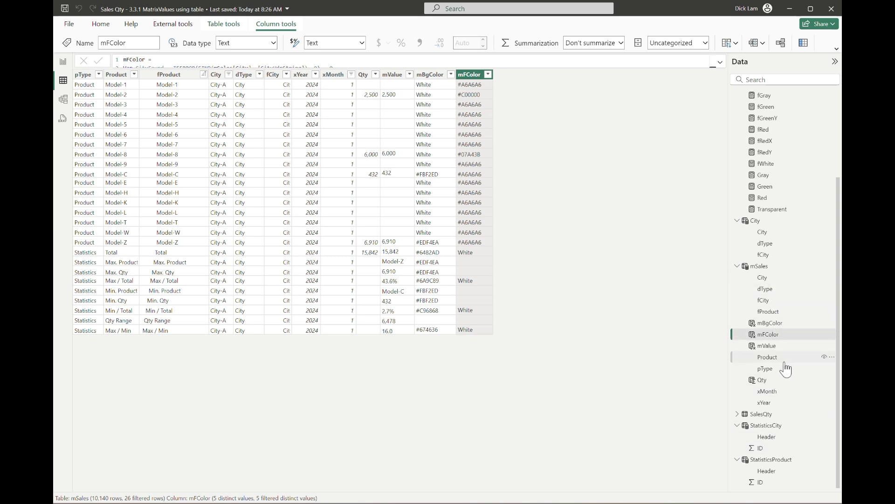
click(775, 221)
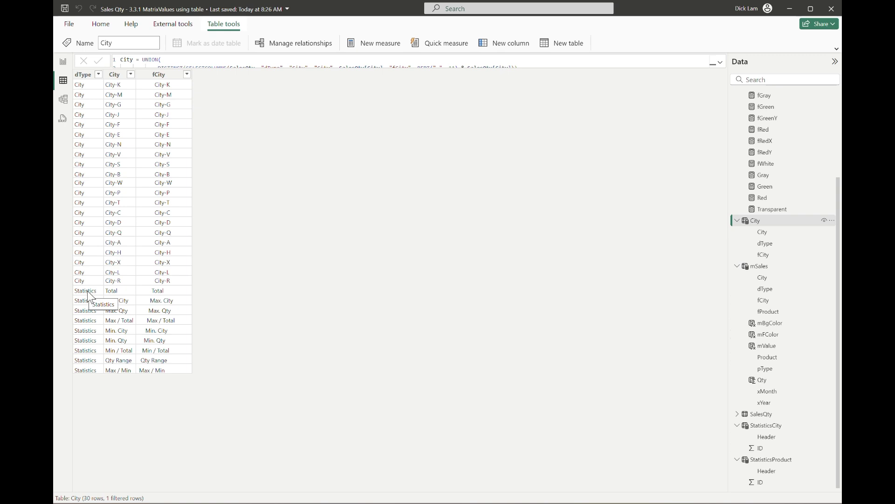
click(63, 61)
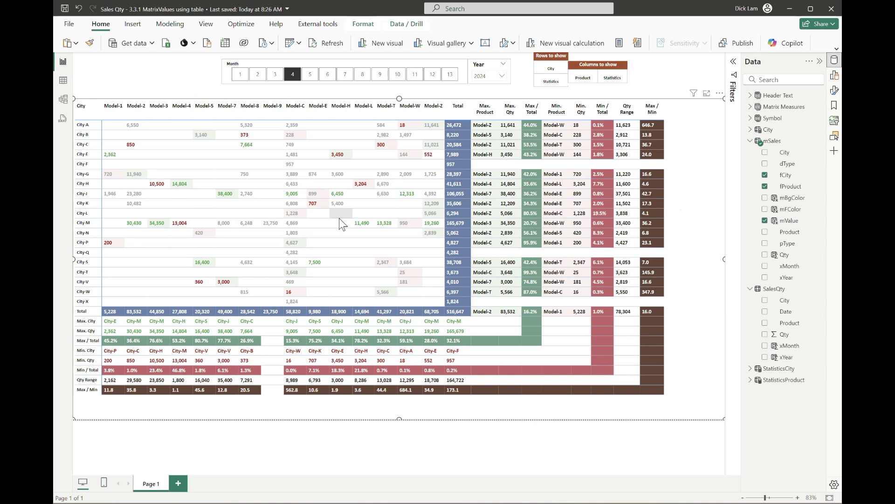
click(834, 75)
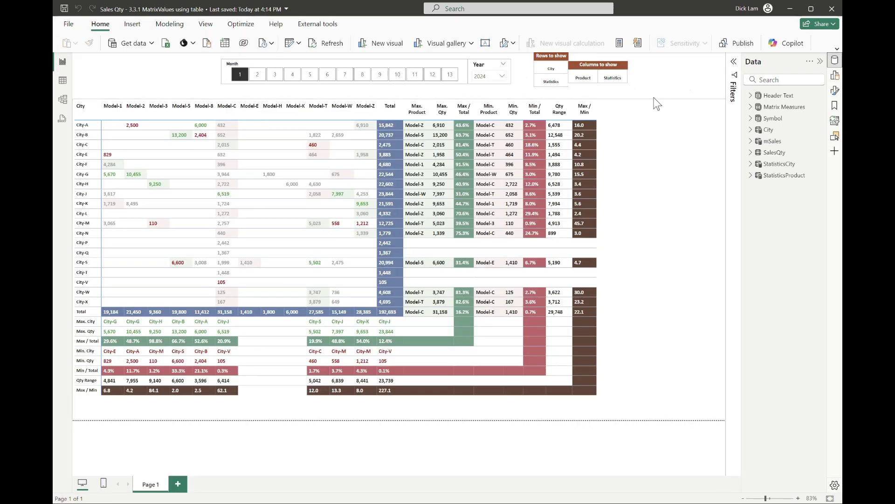
- Limit the matrix to City rows with the Rows to show slicer
click(551, 70)
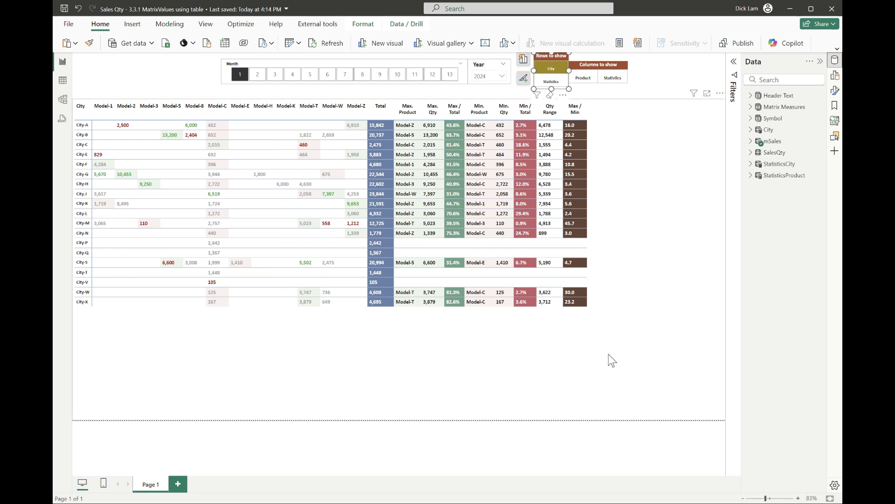
click(602, 378)
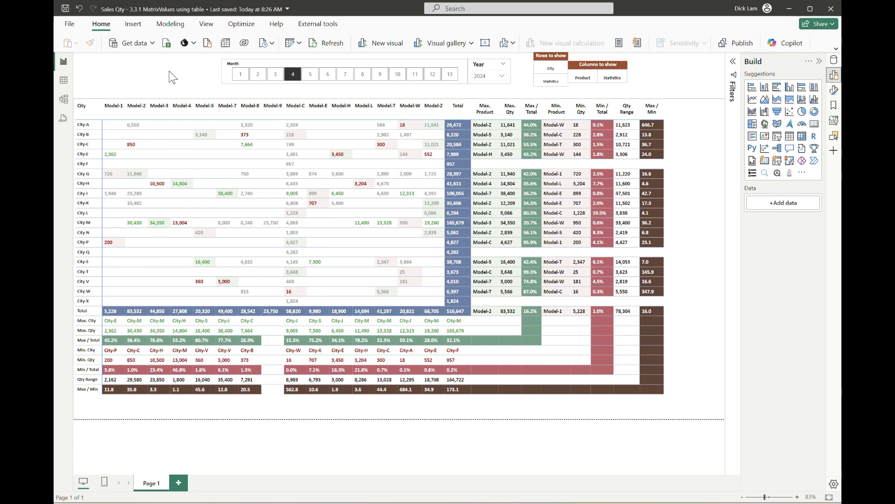
- Set the report's Month slicer to 1 and select the matrix to display its field assignments
click(240, 74)
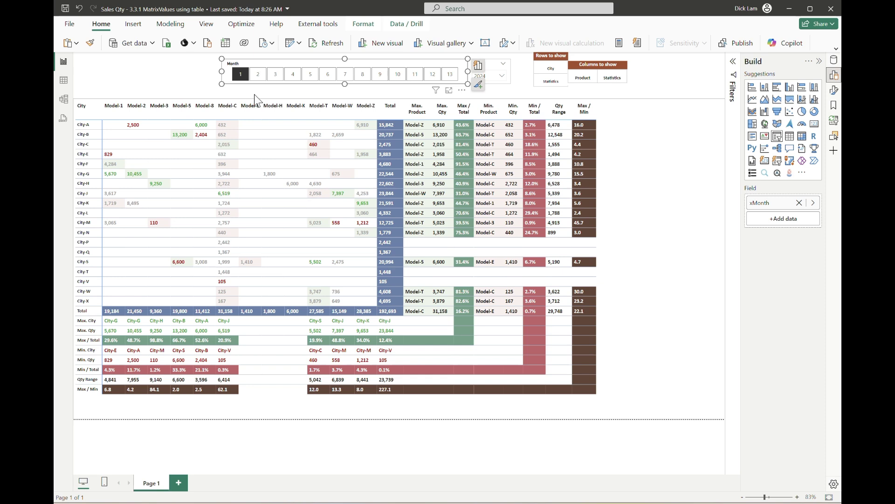
click(254, 96)
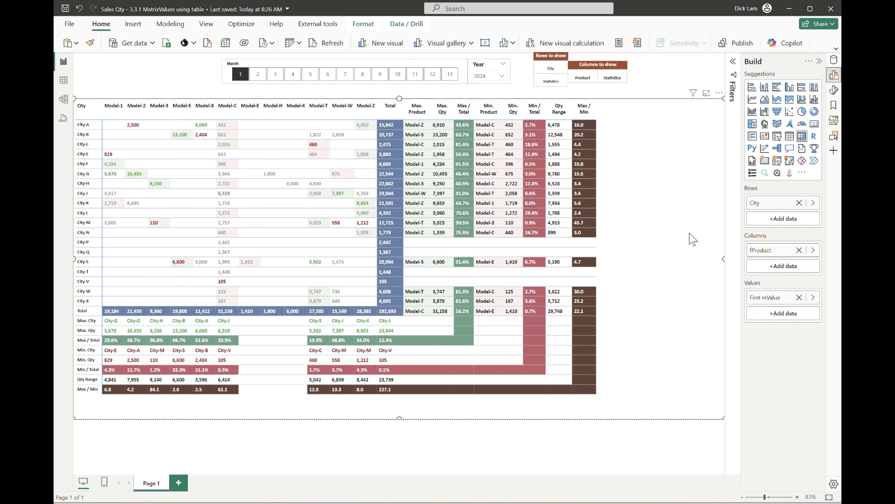